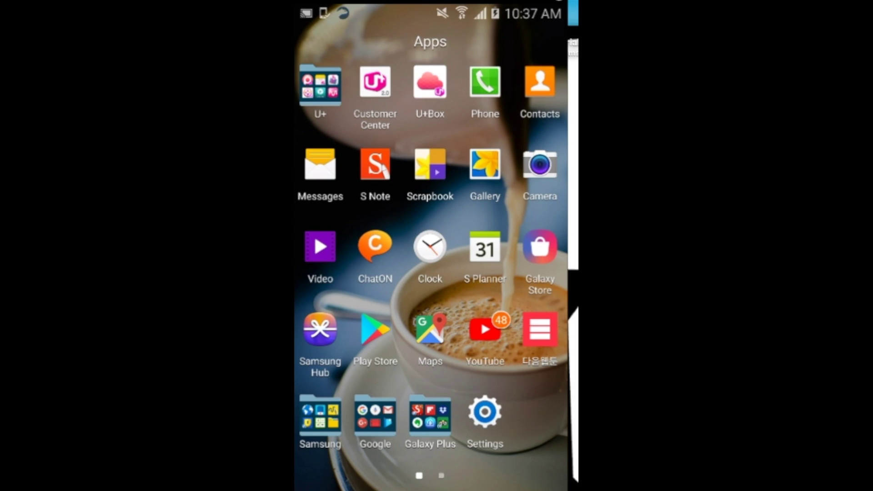
- Open Facebook from the Life app folder and go to the managed MSK page
drag(523, 273, 410, 273)
drag(523, 273, 364, 273)
click(375, 169)
click(343, 231)
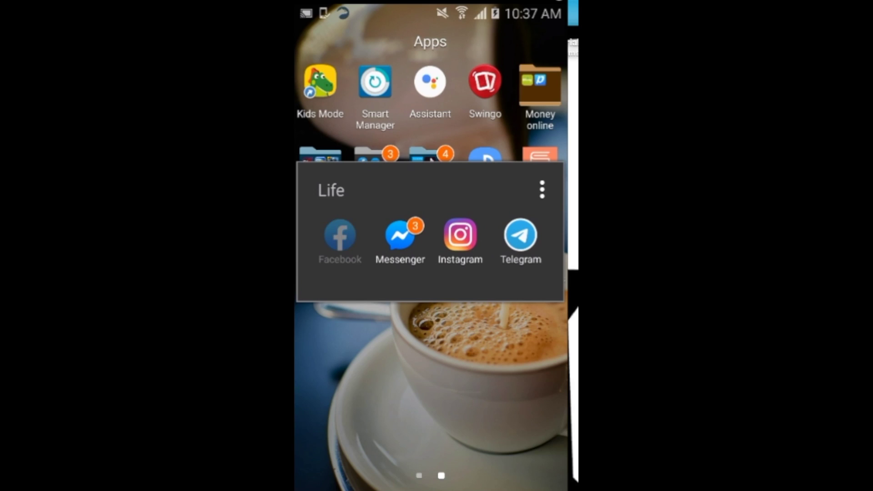
click(545, 81)
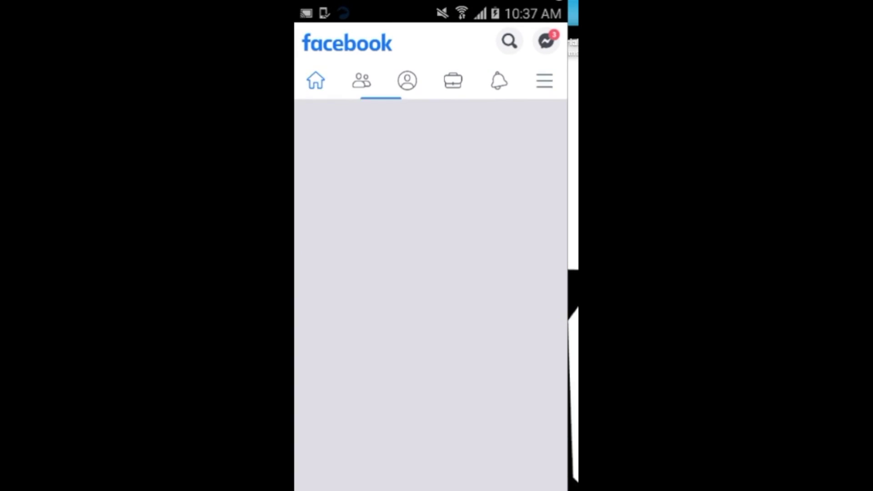
click(350, 135)
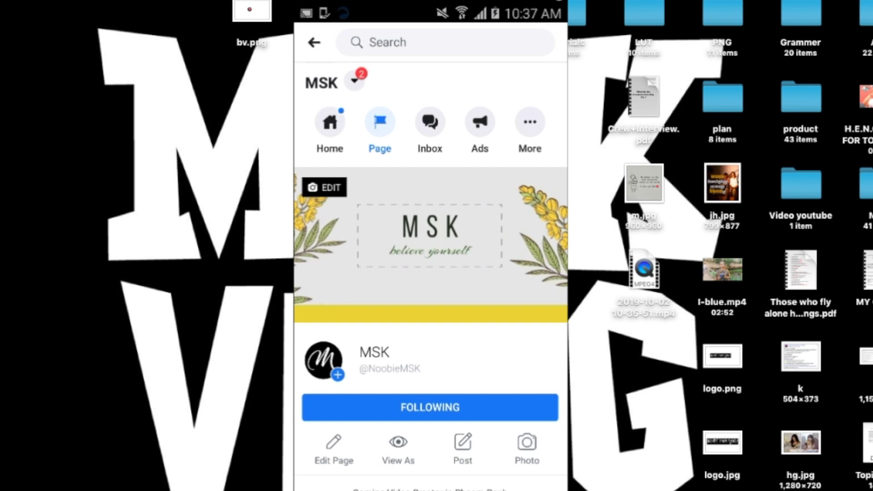
- Examine the organic reach, paid reach and post clicks of the Single VS Relationships post on the MSK page
scroll(430, 318, down, 5)
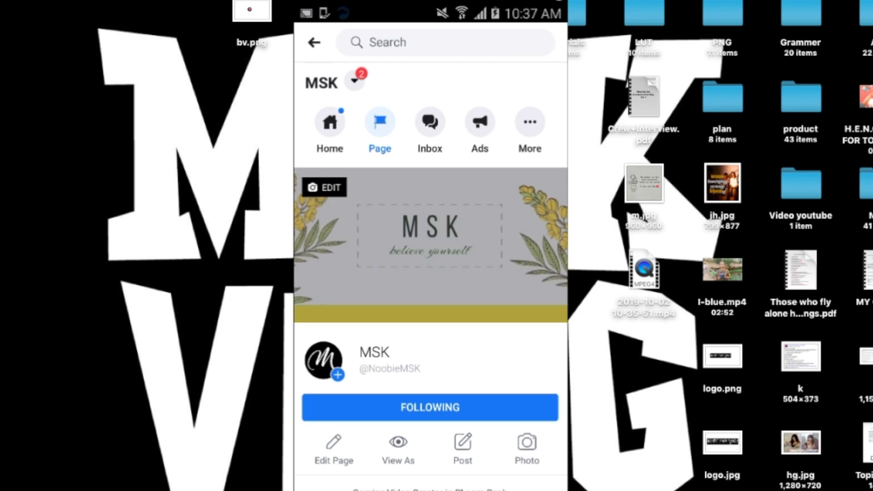
scroll(431, 318, down, 10)
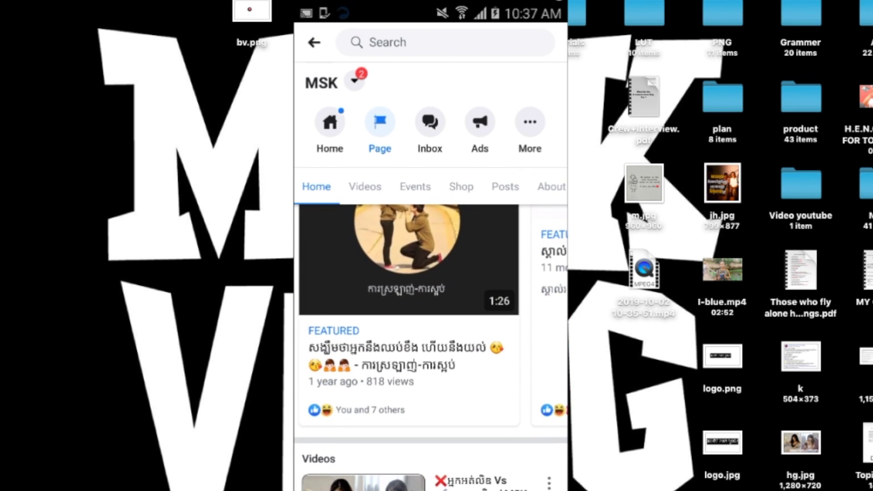
scroll(430, 319, down, 10)
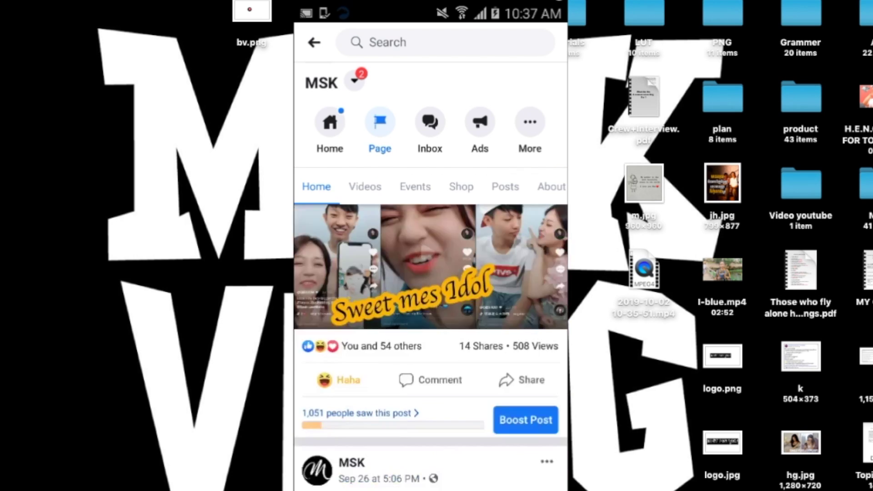
scroll(430, 318, up, 7)
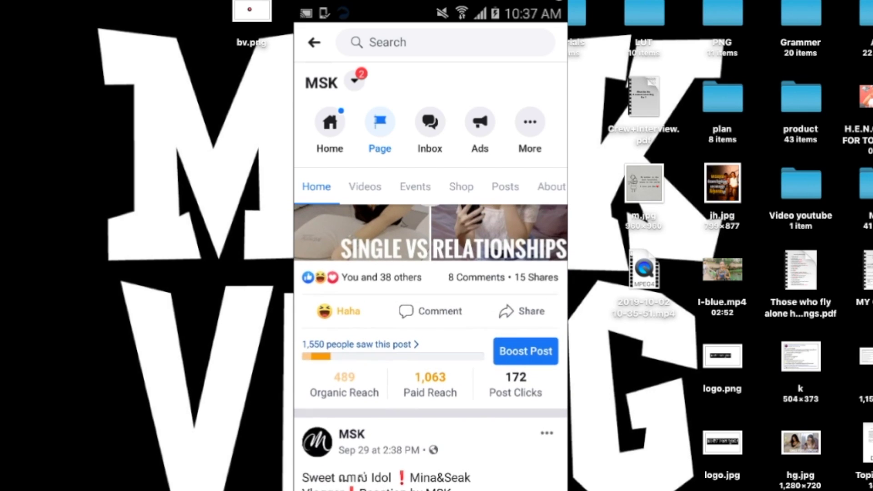
click(430, 439)
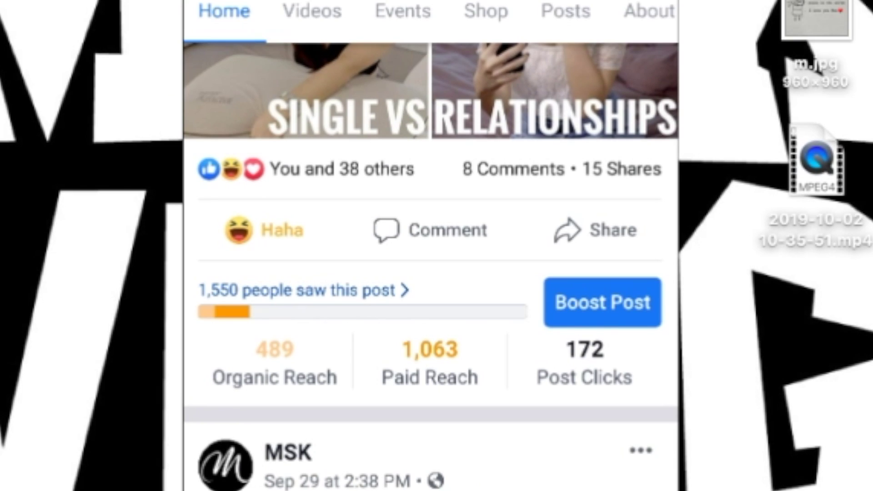
scroll(431, 345, down, 1)
scroll(431, 346, down, 1)
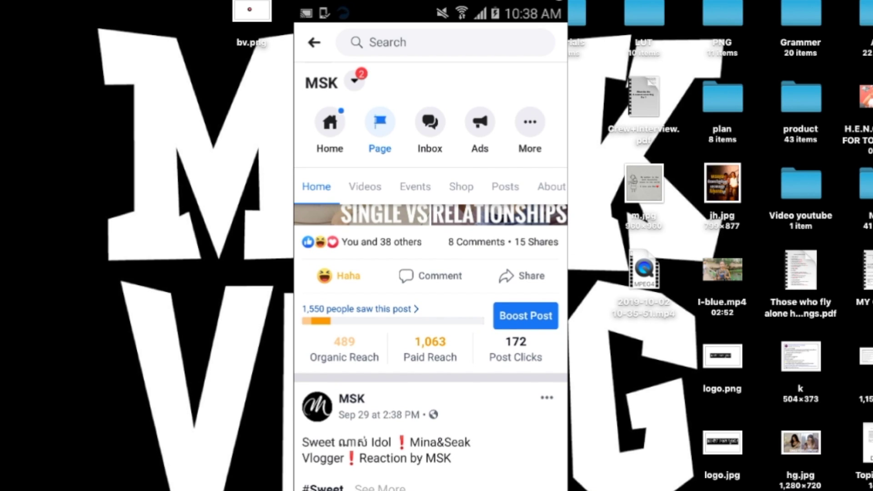
scroll(431, 345, down, 1)
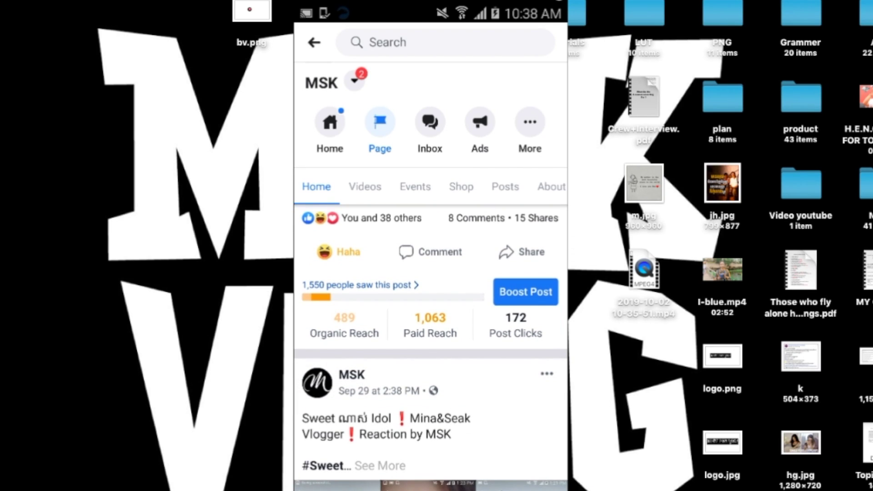
- Compare the reach and click figures of the MSK page's older September posts, including the Sep 19 video
scroll(431, 346, down, 15)
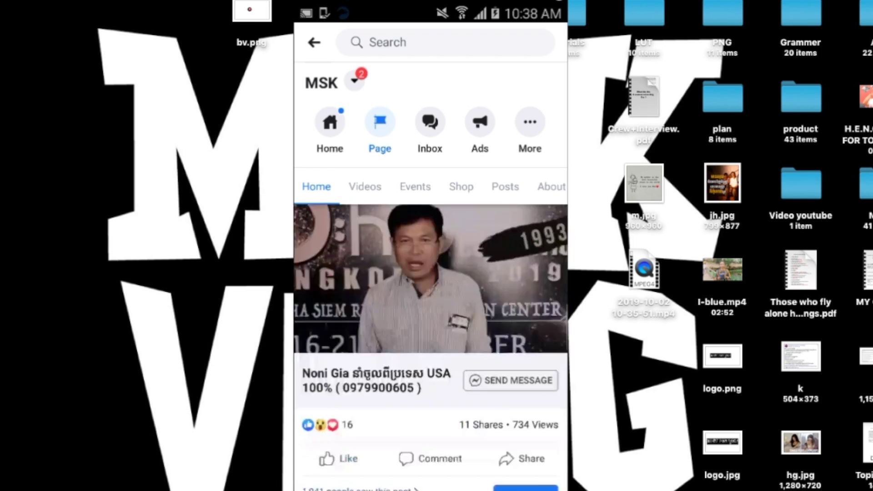
scroll(431, 345, up, 5)
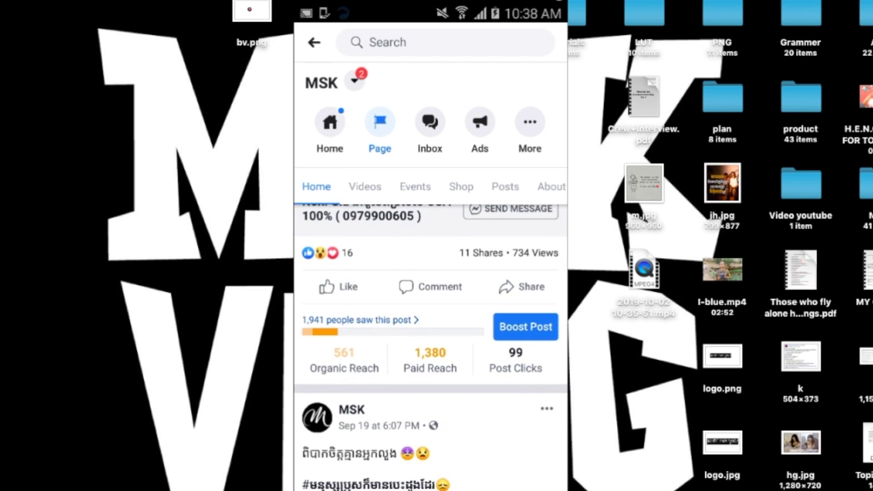
scroll(431, 345, down, 10)
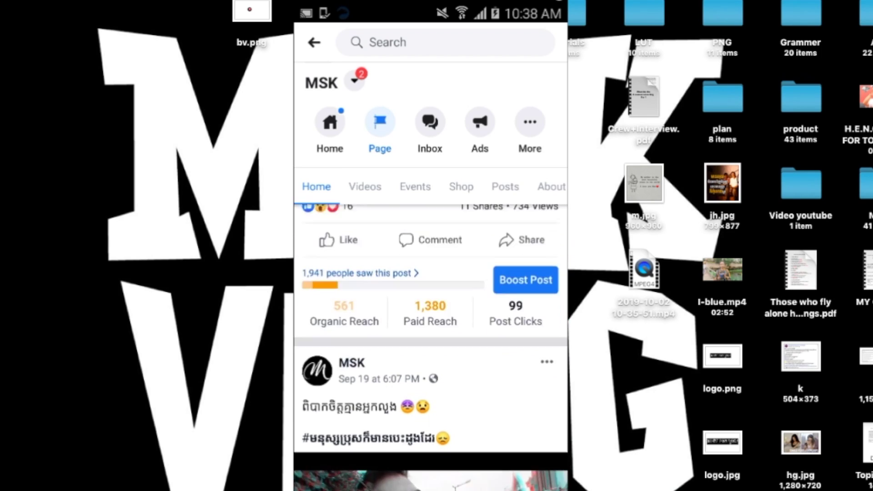
scroll(431, 346, up, 4)
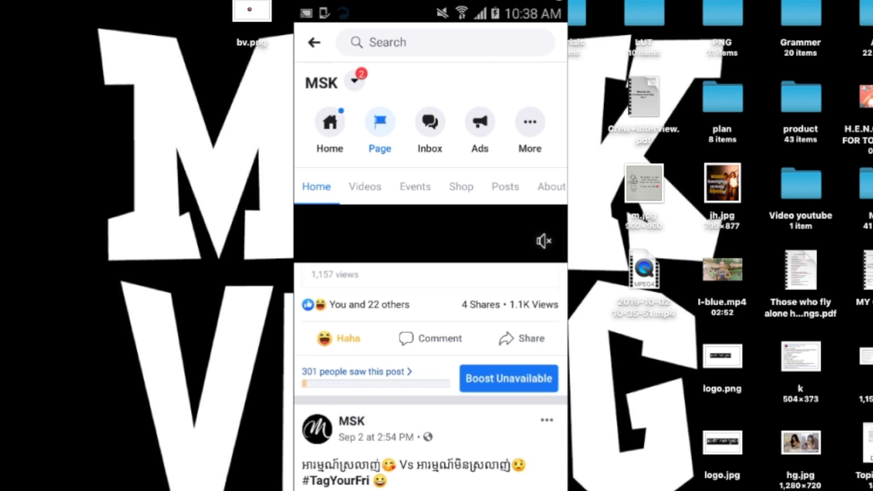
scroll(431, 345, down, 6)
scroll(431, 345, up, 6)
scroll(431, 346, up, 15)
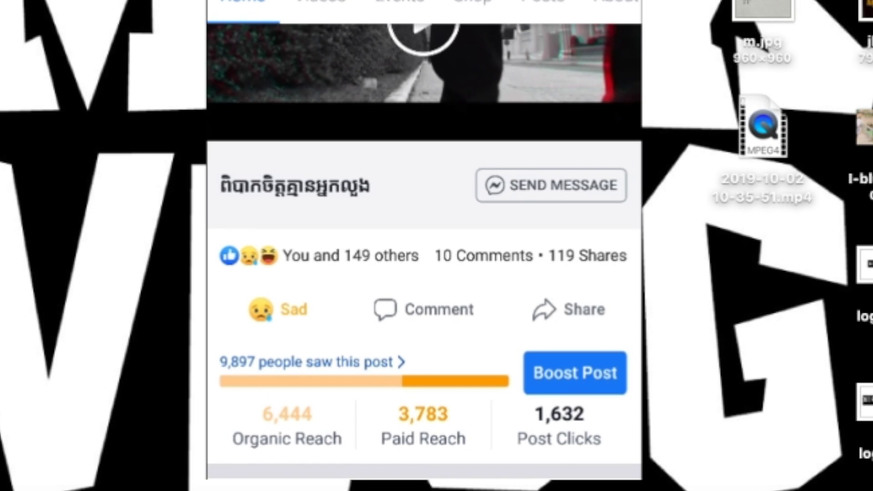
scroll(423, 255, up, 8)
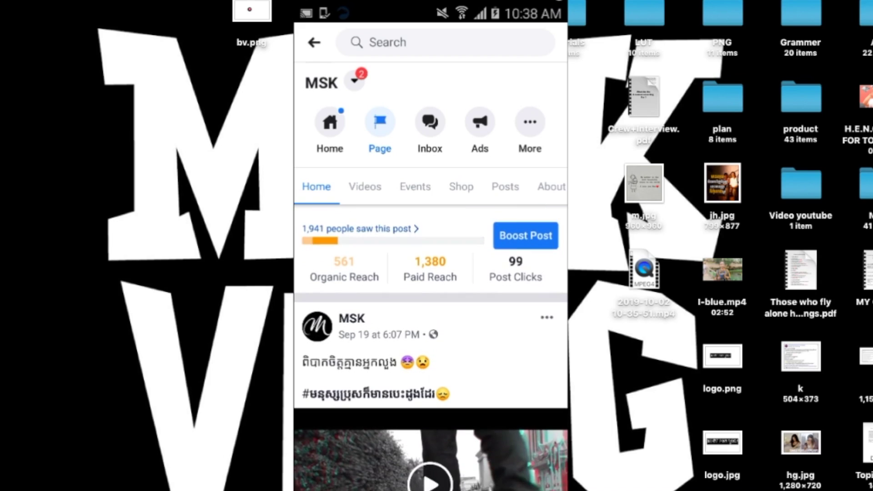
scroll(424, 255, down, 2)
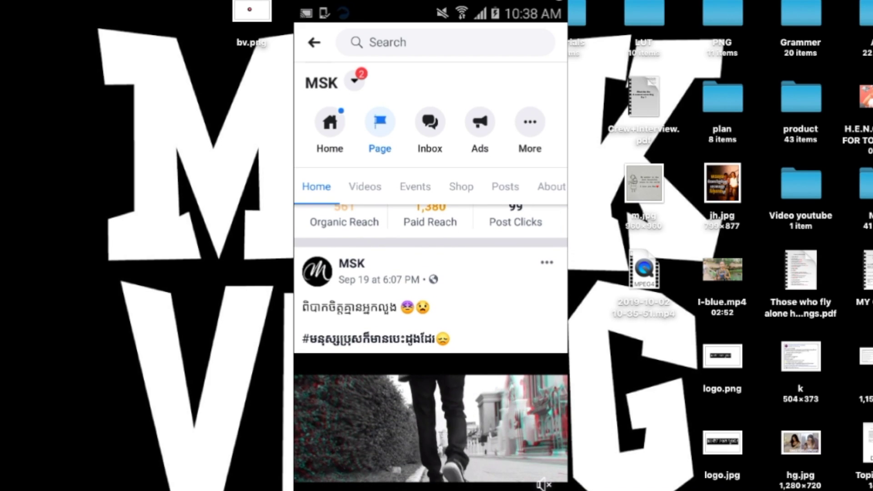
scroll(431, 346, down, 2)
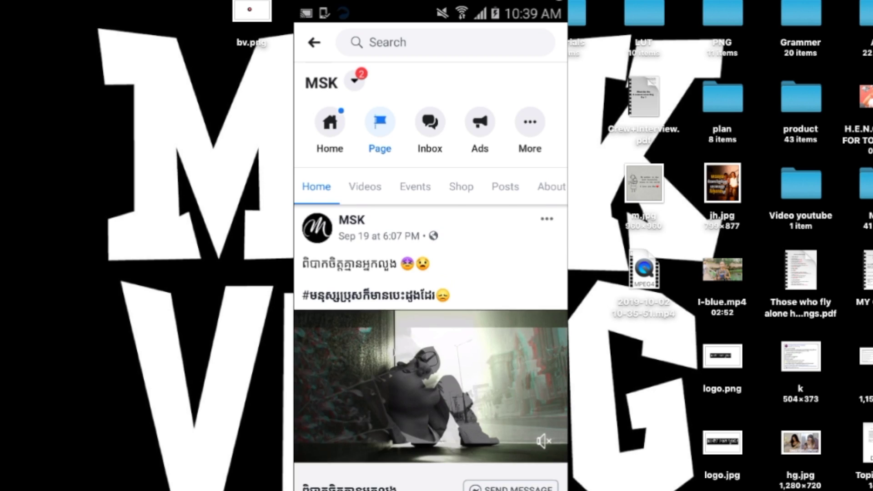
- Review the Sep 20 Noni Gia video post together with its reach and post click figures
scroll(430, 345, down, 10)
scroll(430, 346, down, 3)
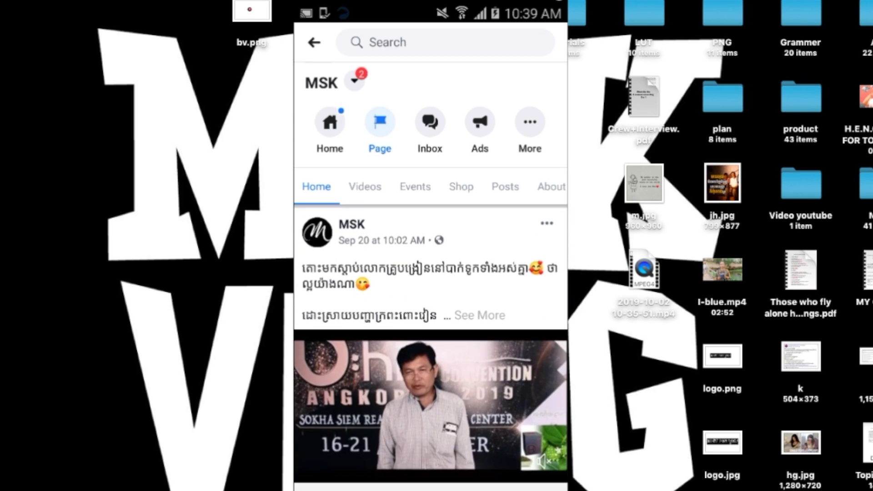
scroll(430, 346, up, 1)
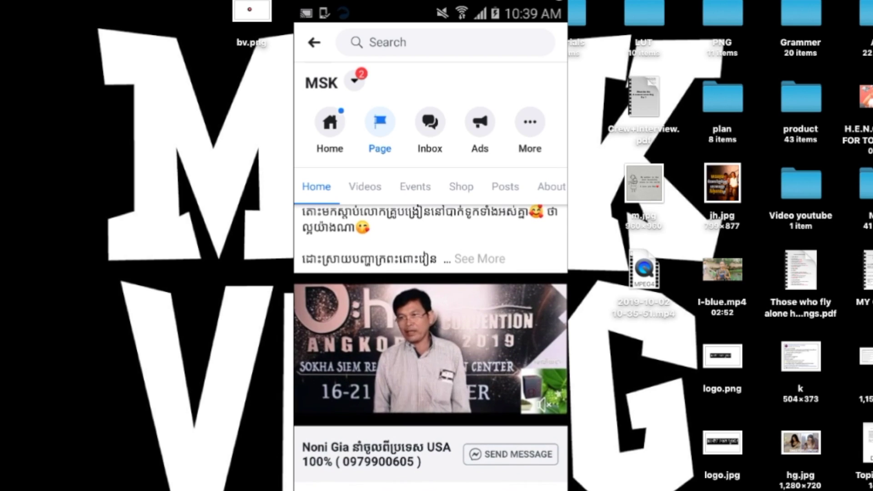
scroll(430, 346, down, 1)
scroll(430, 345, down, 2)
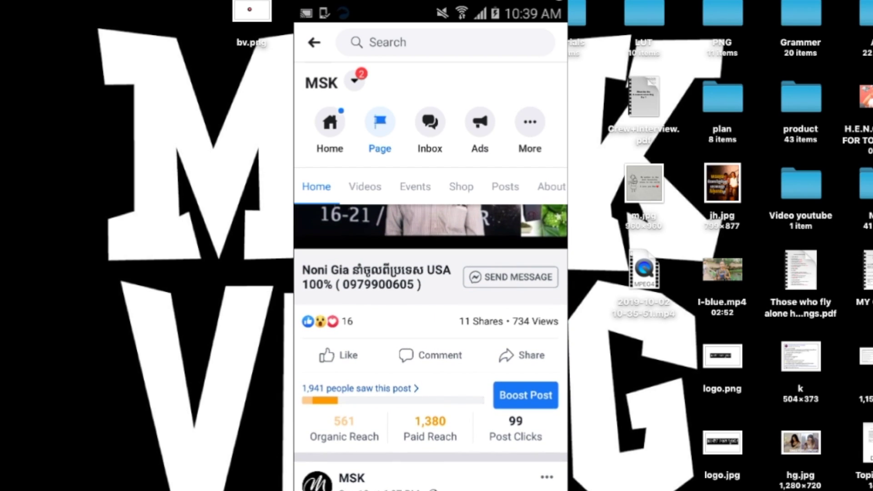
scroll(431, 346, up, 3)
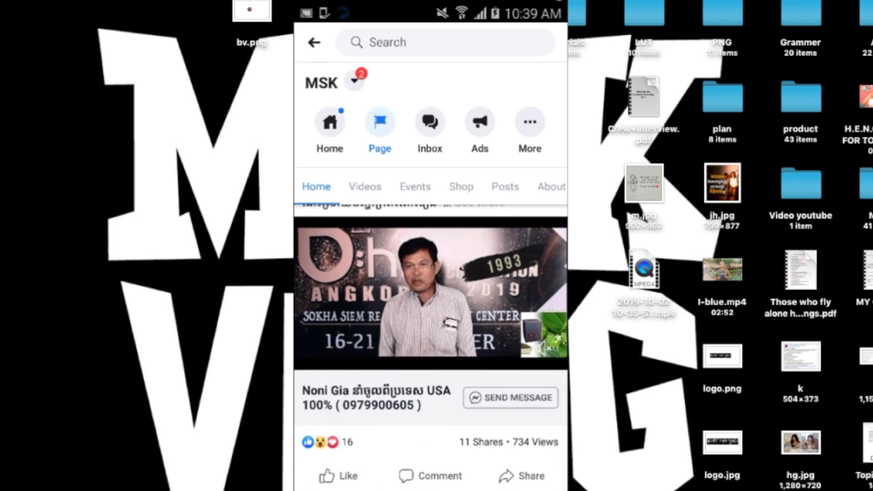
scroll(430, 346, down, 1)
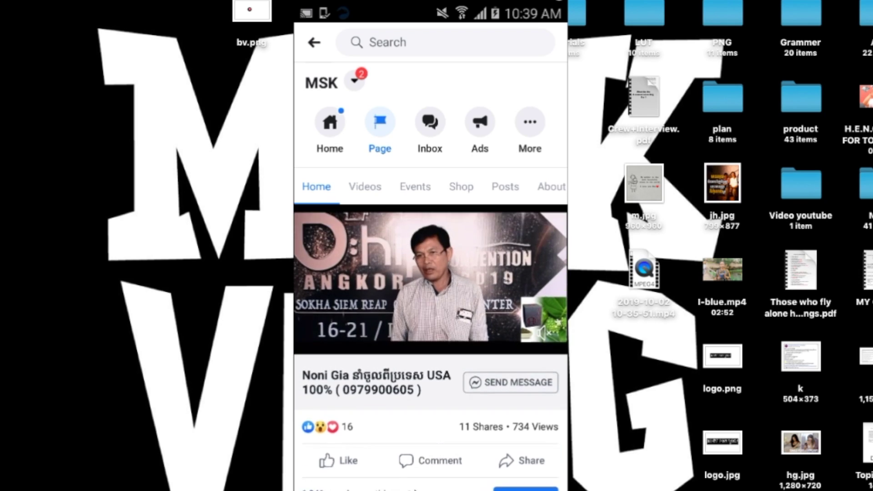
- Check the reach figures of the MSK page's newer posts up to the Oct 1 Single VS Relationships video
scroll(430, 345, up, 5)
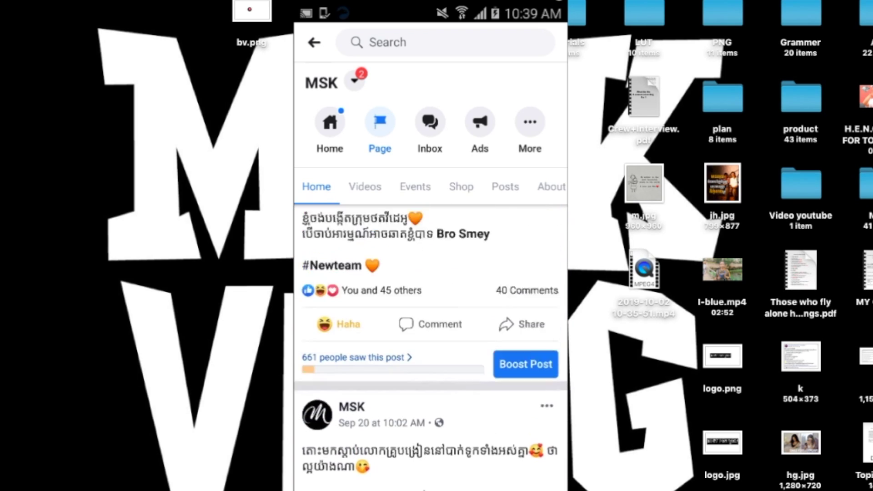
scroll(430, 346, up, 10)
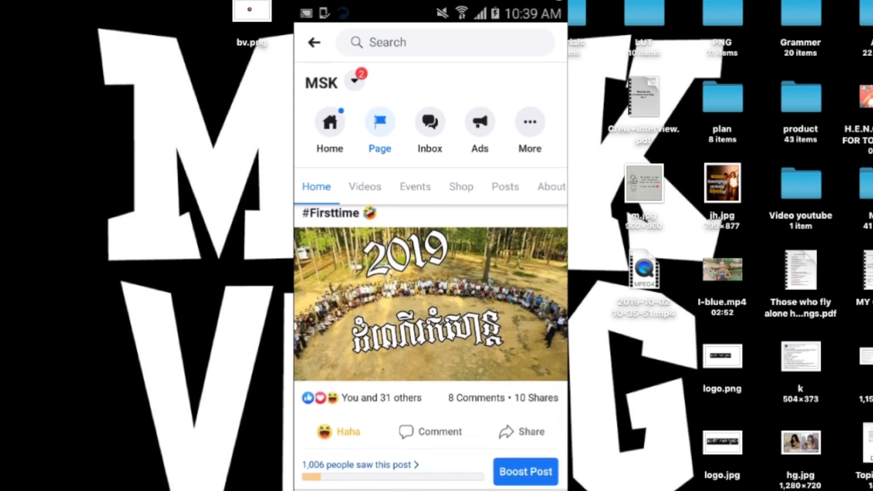
scroll(430, 345, up, 10)
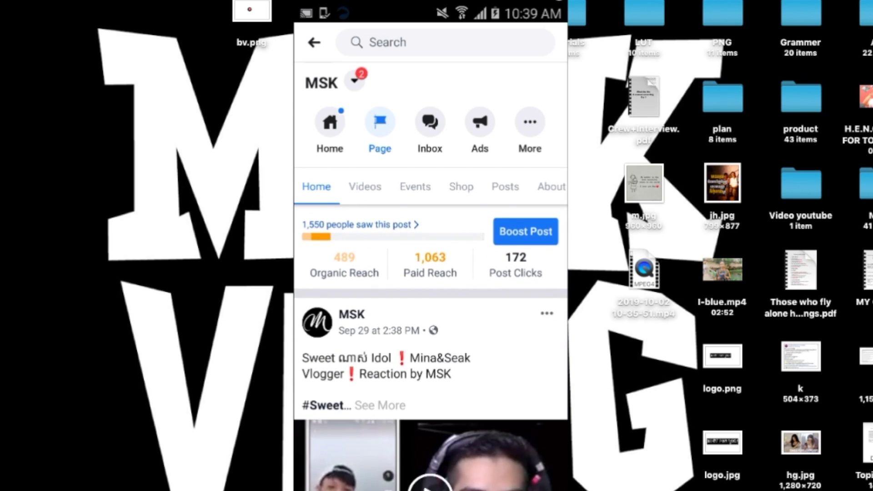
scroll(430, 346, up, 5)
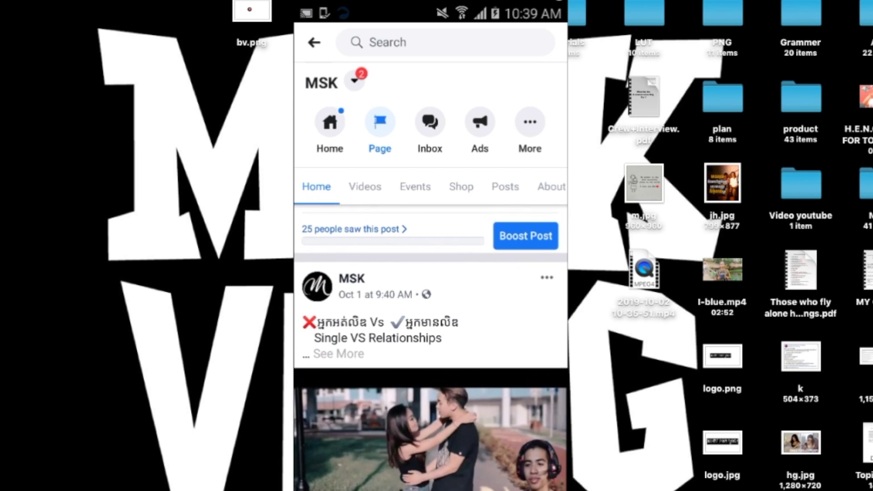
scroll(430, 346, down, 5)
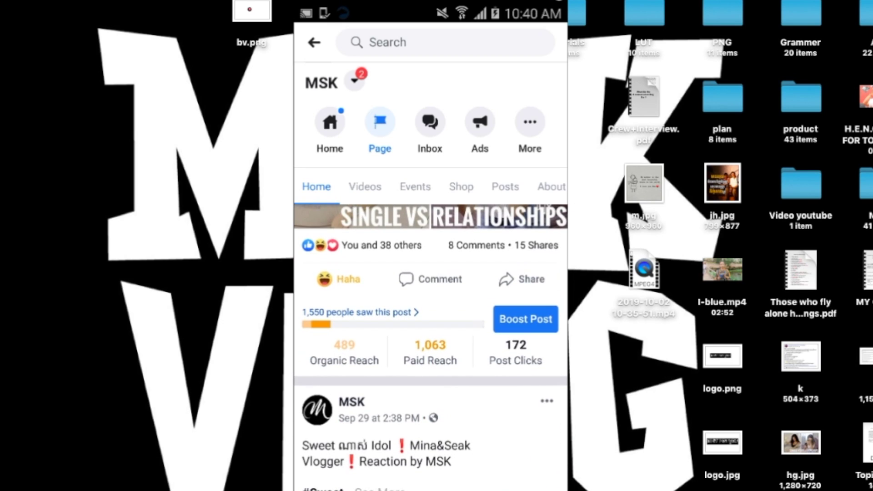
scroll(430, 345, up, 4)
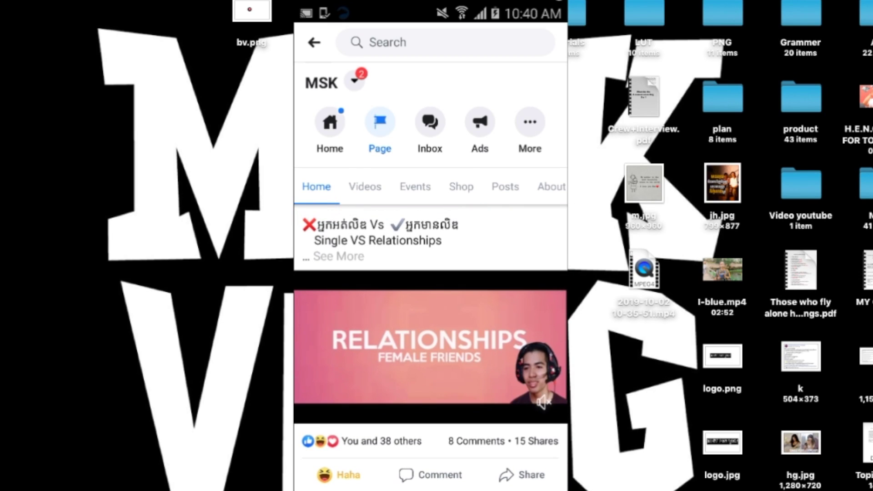
scroll(430, 346, down, 2)
scroll(430, 346, up, 3)
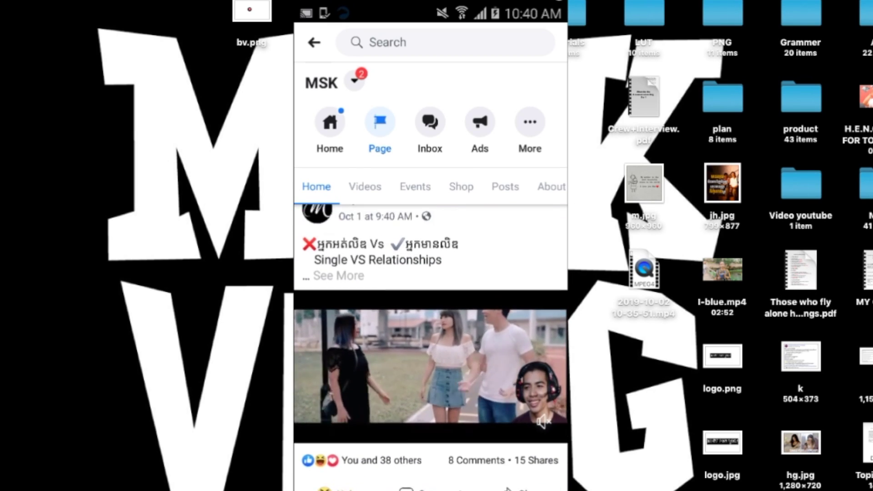
scroll(430, 345, down, 3)
scroll(430, 346, up, 3)
- Leave the MSK page and open the account's notifications list
click(314, 42)
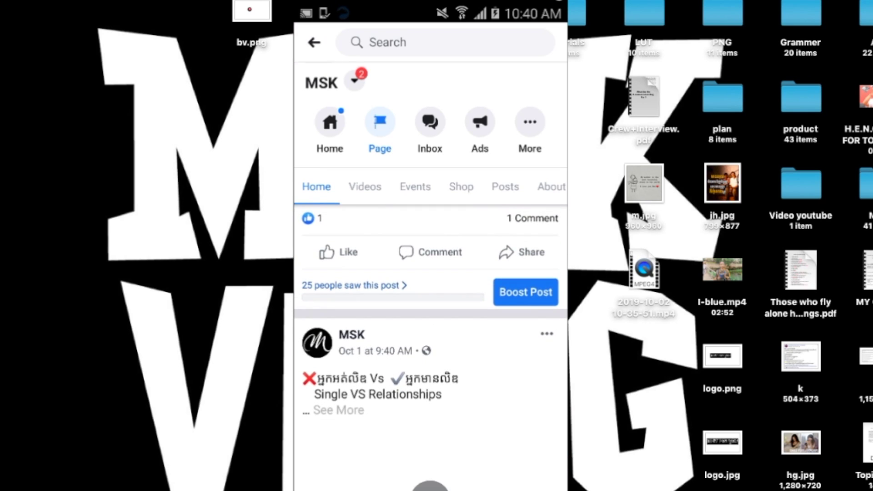
click(499, 41)
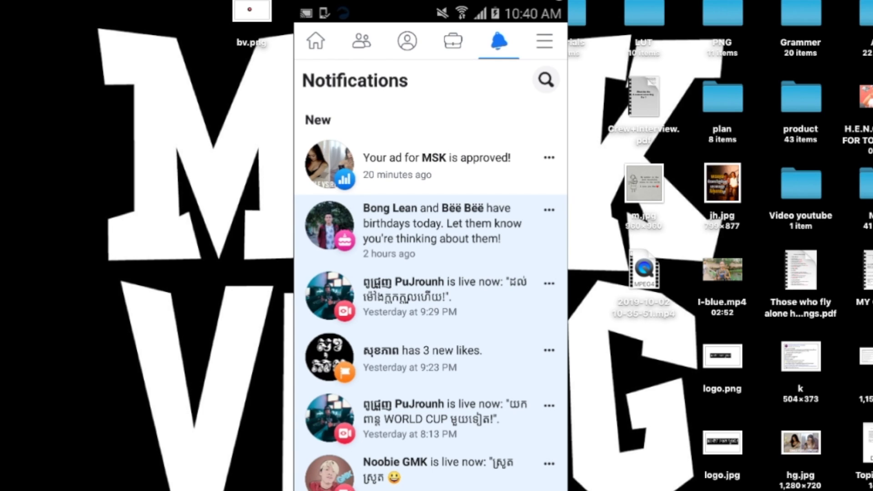
- Return to the home news feed and browse its regular and sponsored posts
click(316, 41)
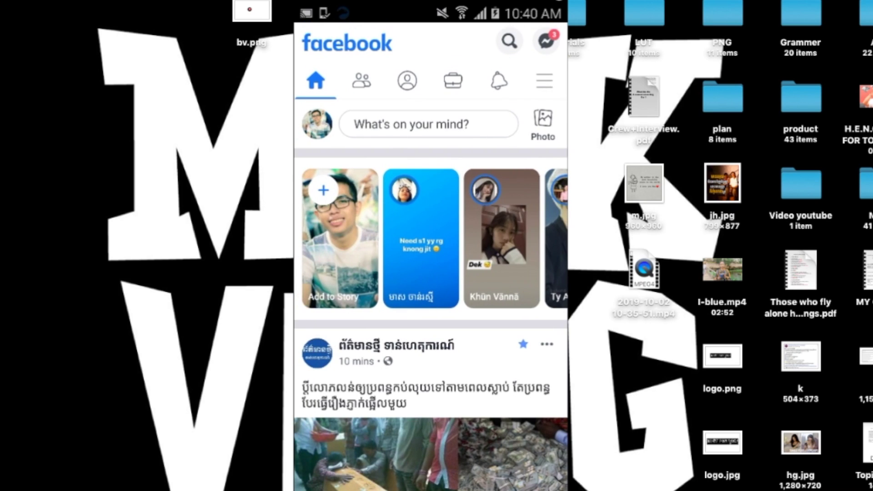
scroll(431, 273, down, 15)
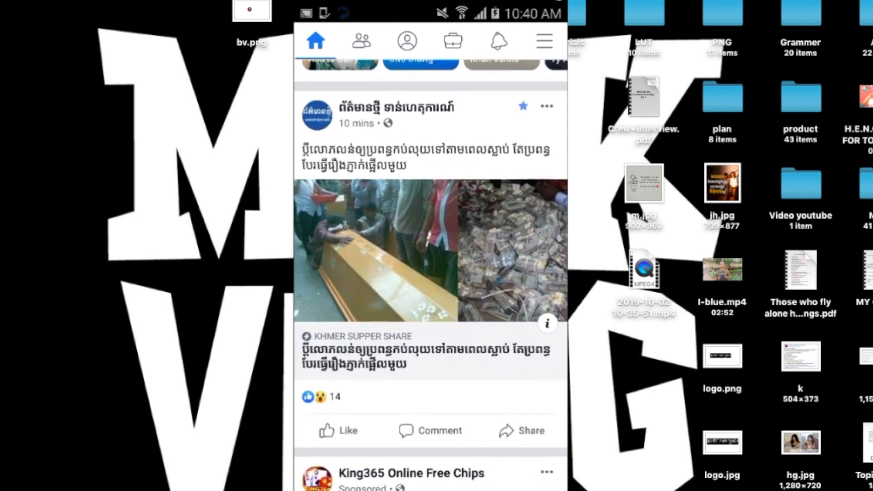
scroll(431, 273, down, 15)
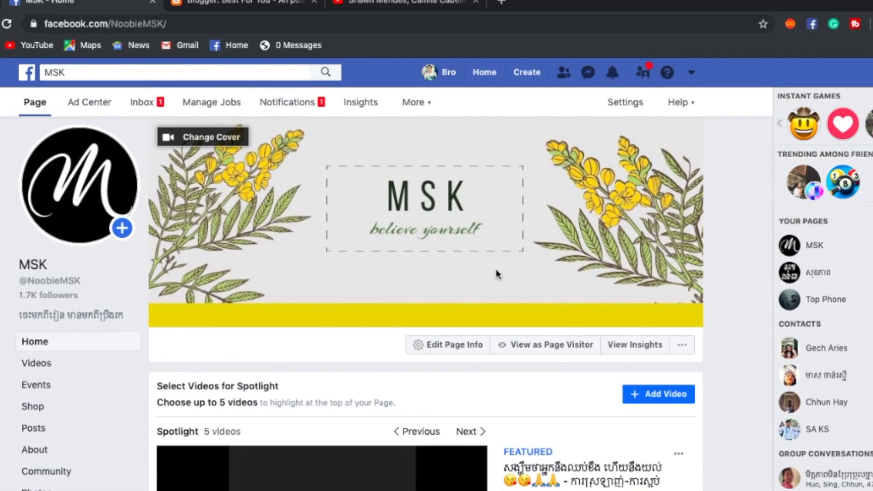
- Find the Single VS Relationships video post on the MSK page and open its Boost Post settings
scroll(495, 272, down, 8)
scroll(500, 269, up, 2)
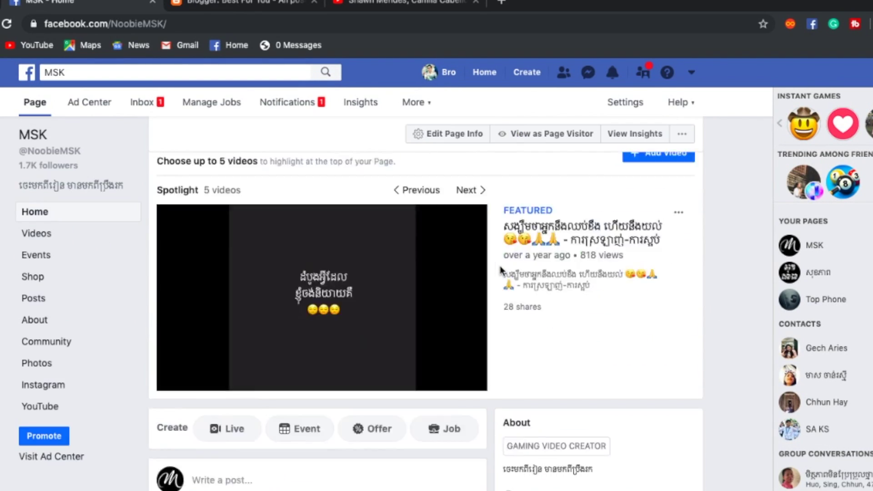
scroll(500, 269, up, 5)
scroll(354, 277, down, 15)
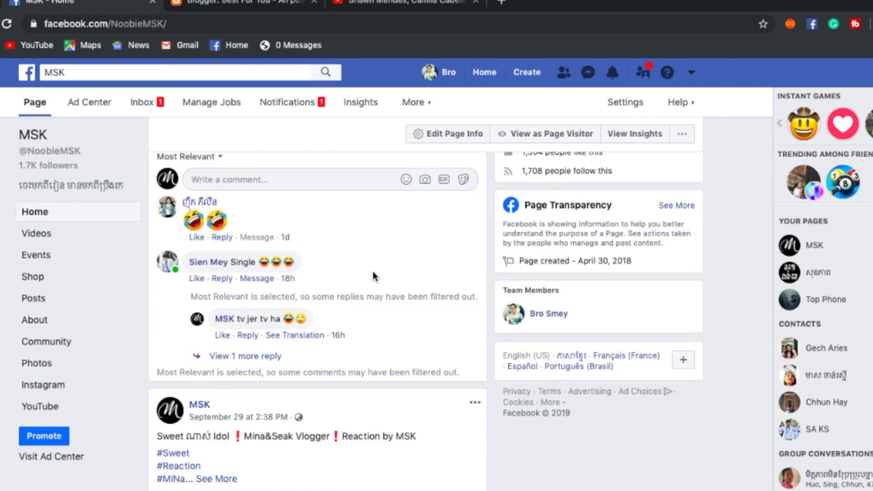
scroll(373, 276, up, 10)
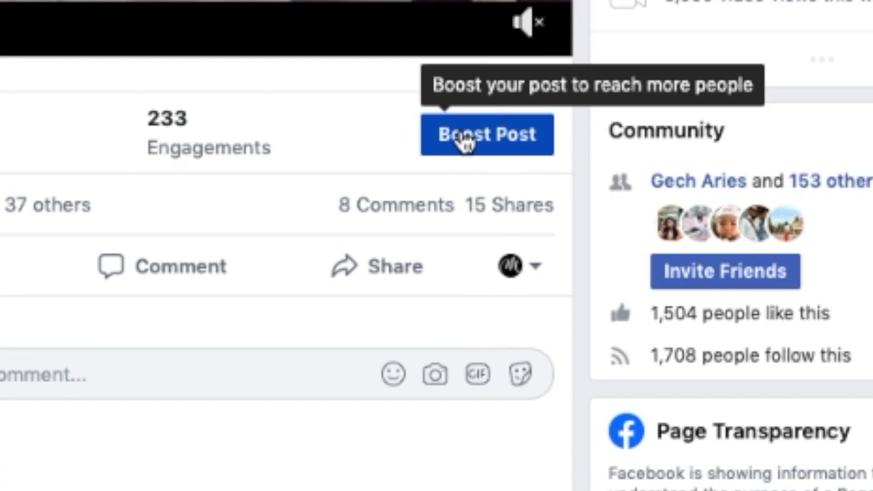
click(468, 139)
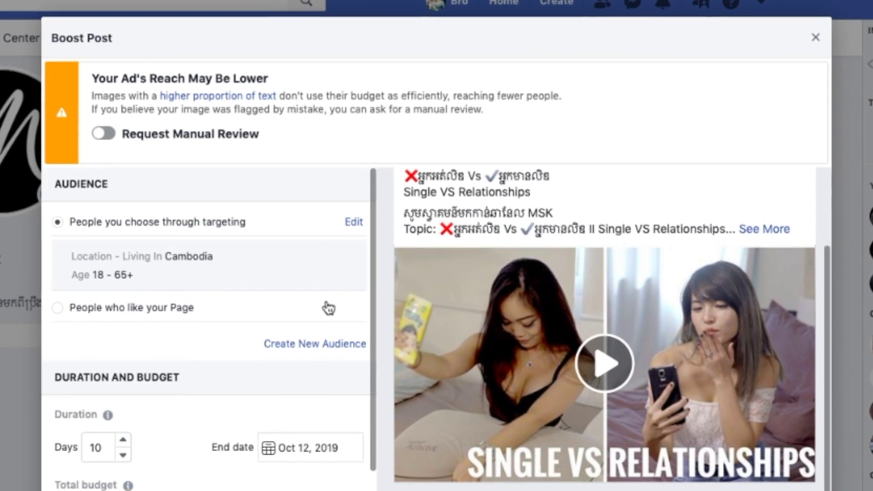
- Review the boost's audience and duration options with the ad preview, and cancel the ad without saving a draft
scroll(328, 309, down, 1)
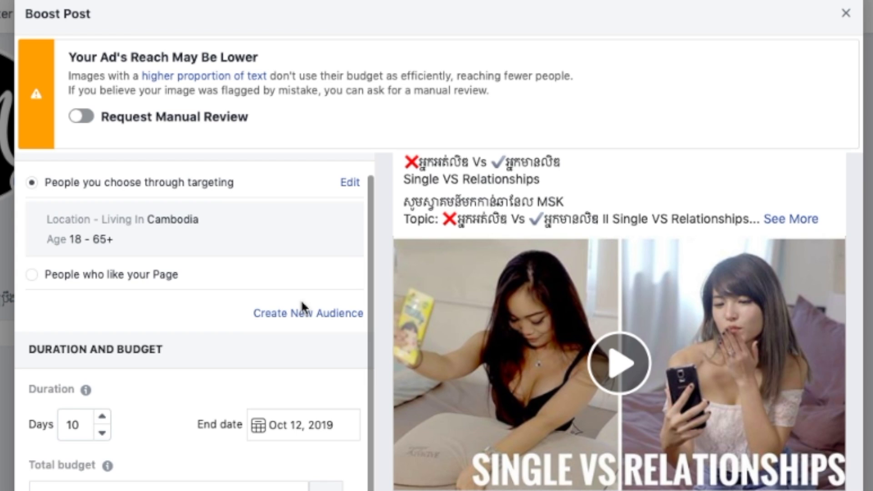
scroll(303, 307, up, 1)
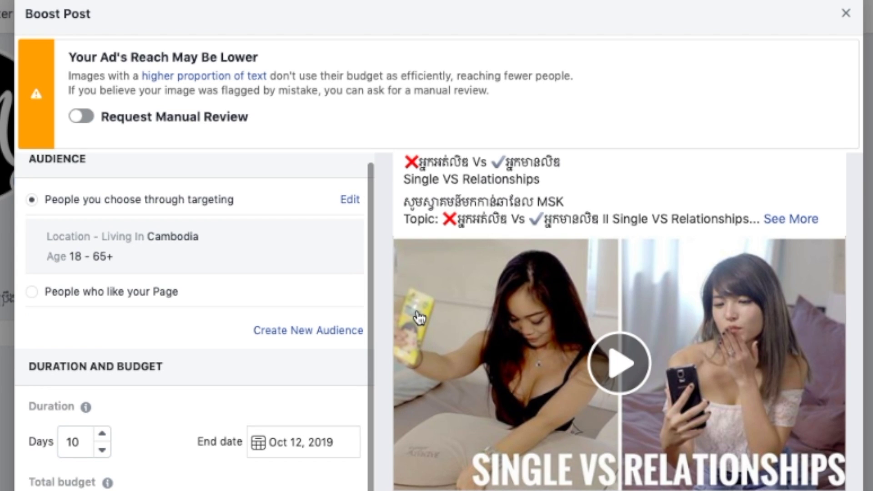
scroll(416, 316, up, 1)
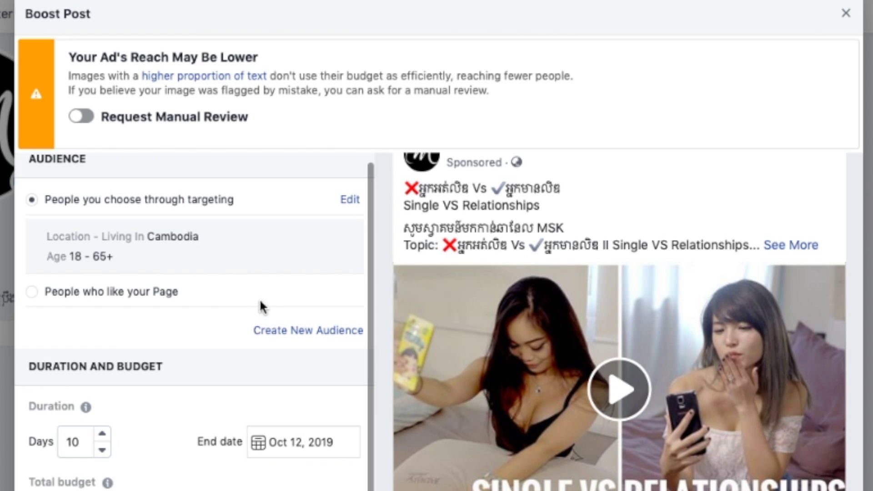
click(845, 13)
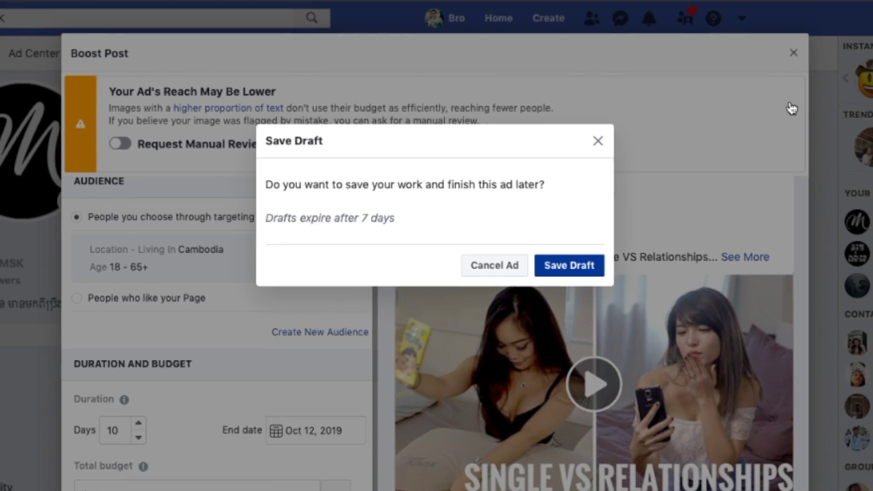
click(494, 266)
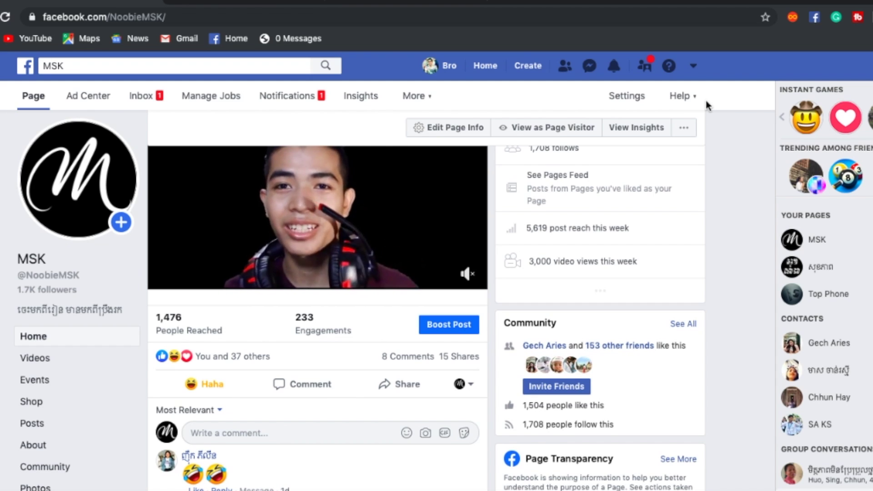
click(689, 68)
click(689, 70)
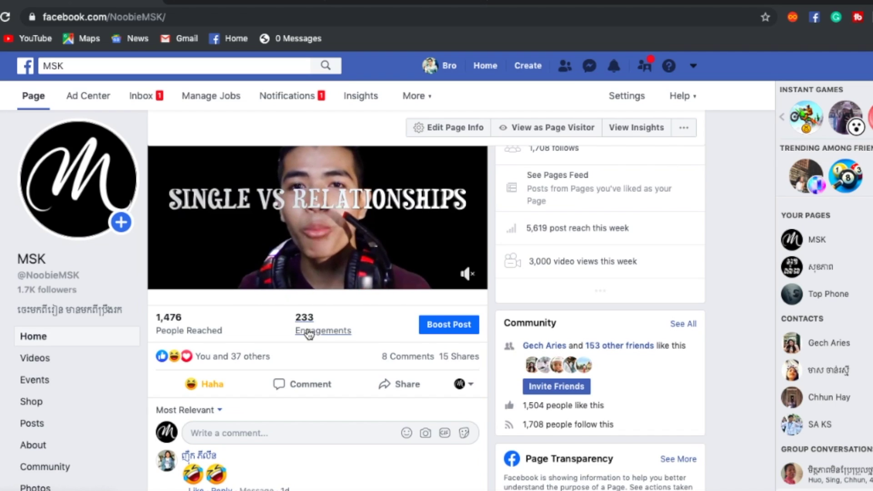
scroll(309, 335, up, 1)
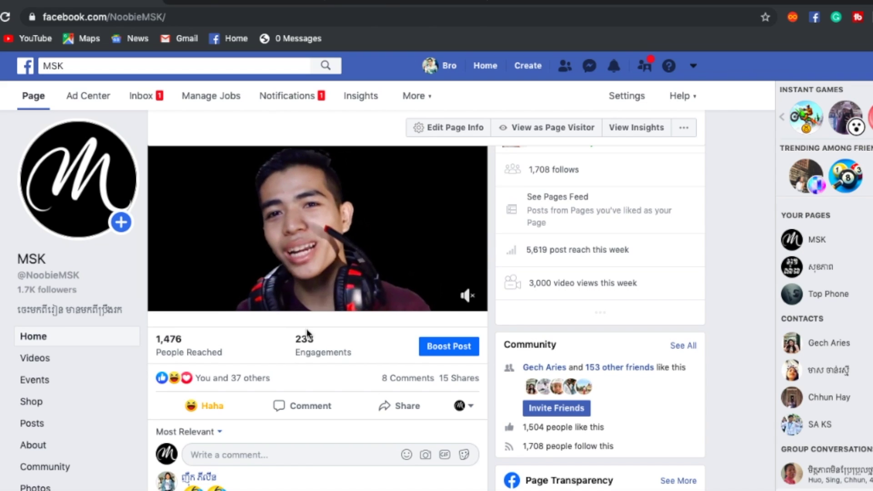
scroll(307, 335, up, 3)
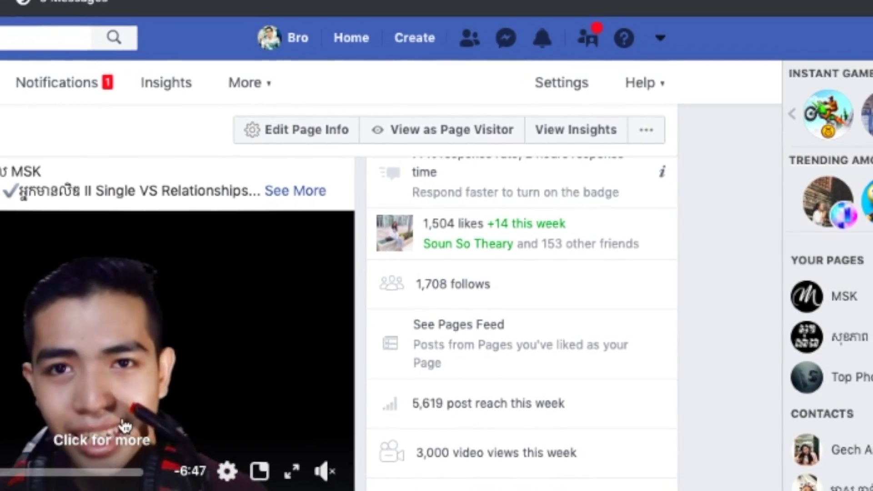
- Open the account's Business Manager and switch from it to the personal ad account
click(662, 38)
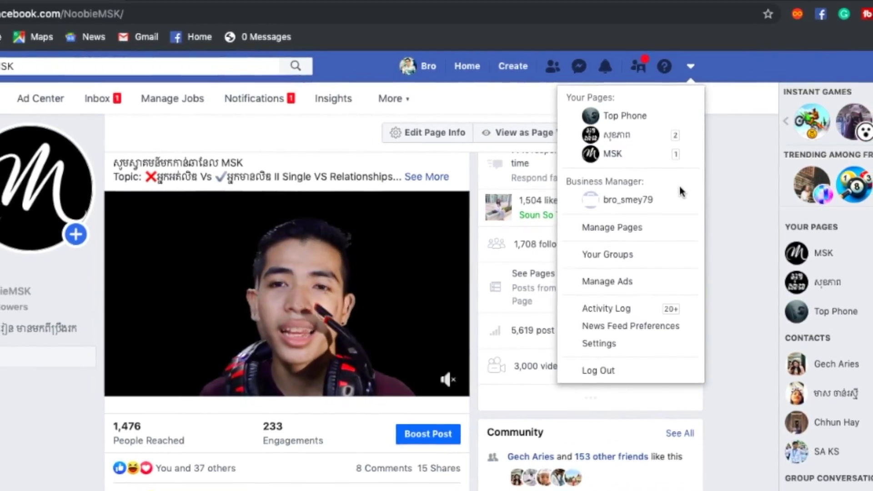
click(612, 200)
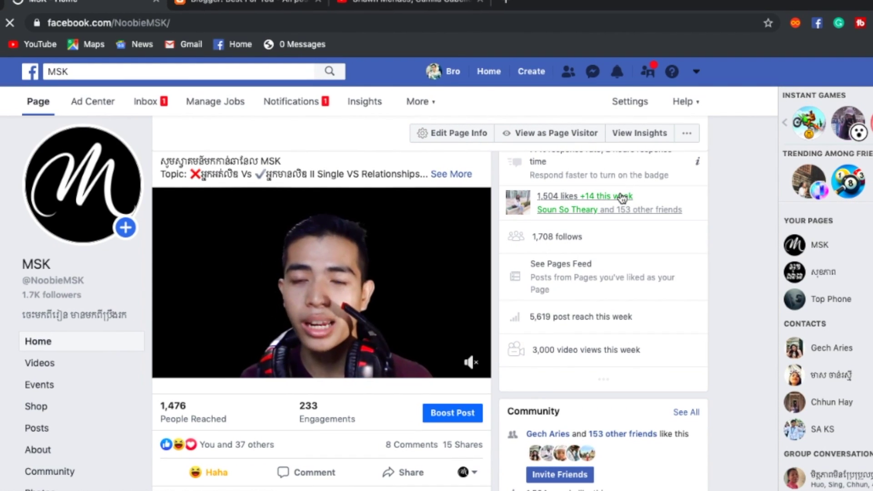
click(774, 76)
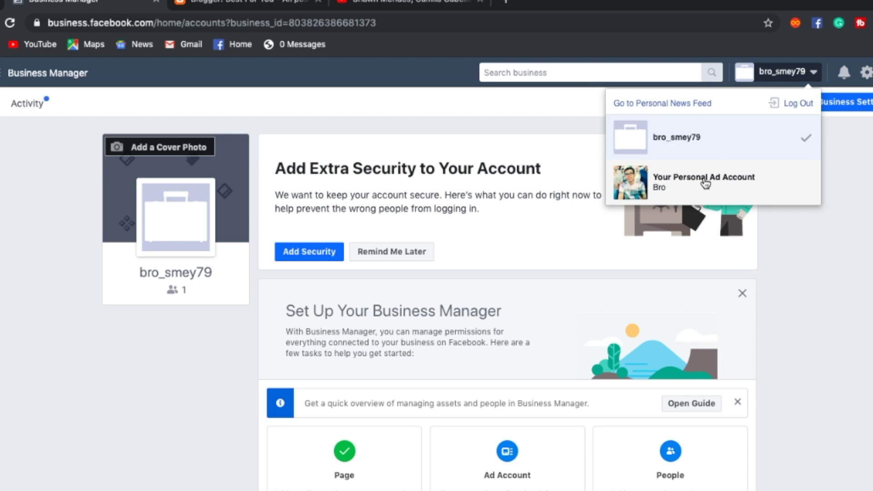
click(705, 180)
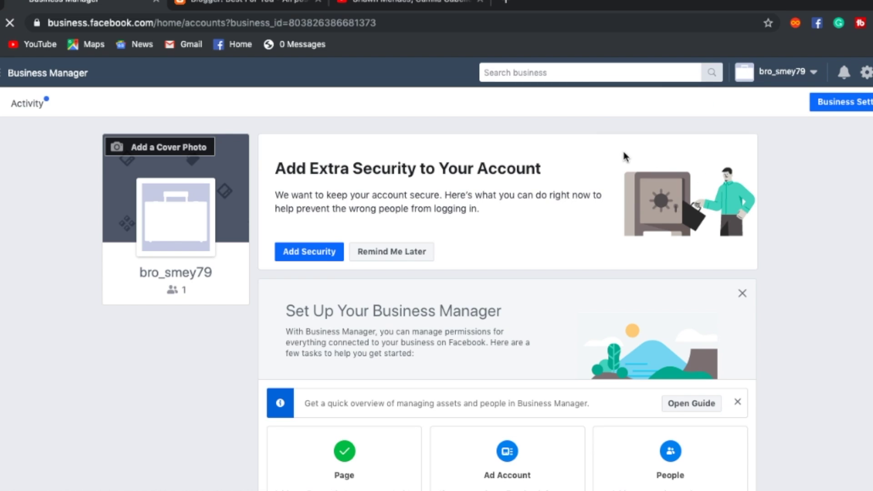
- Highlight the facebook.com/adsmanager address, and preview the campaign creation page before returning to the campaign list
drag(169, 22, 47, 23)
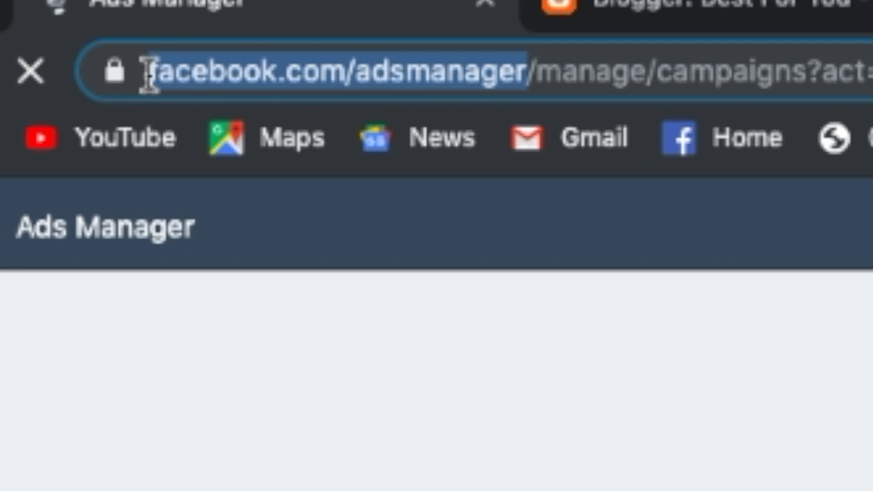
drag(148, 73, 148, 82)
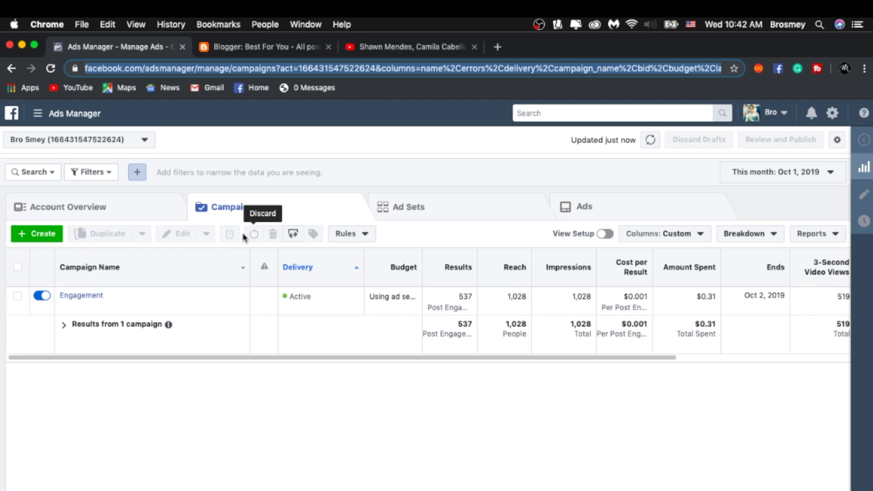
click(47, 238)
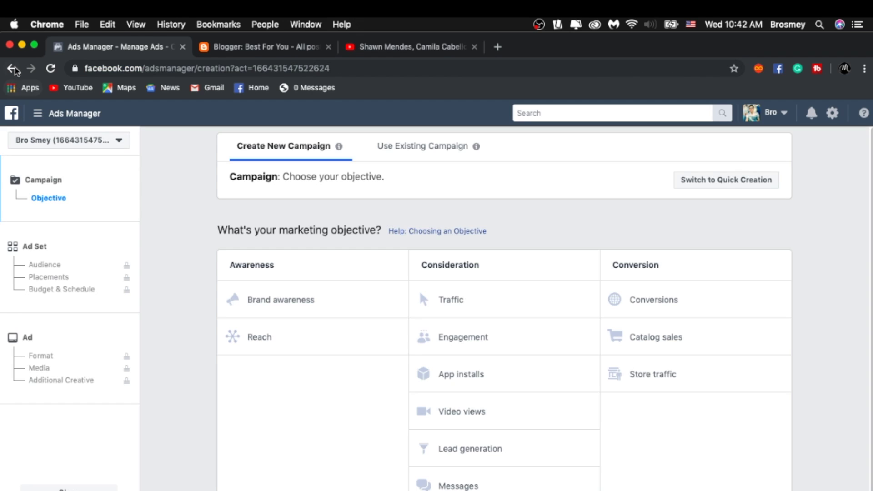
click(11, 68)
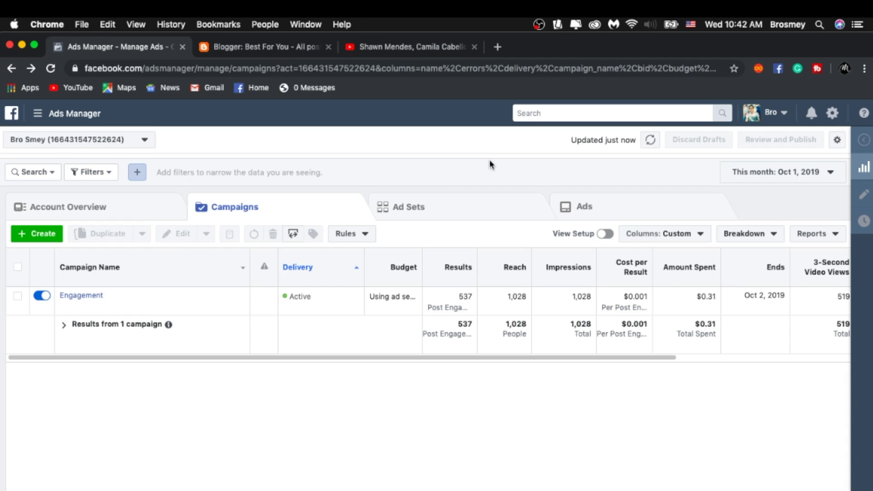
- Open the ad account's billing and payment settings to review the next bill, ad credit and payment methods
click(37, 116)
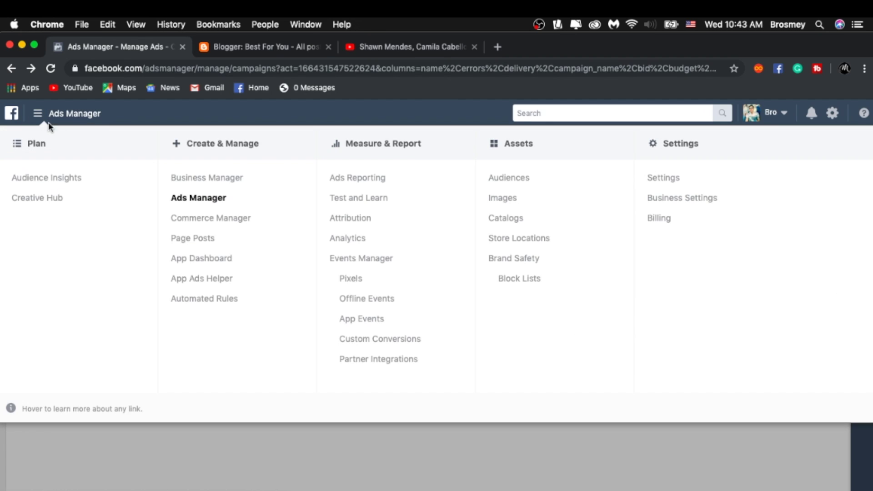
click(660, 218)
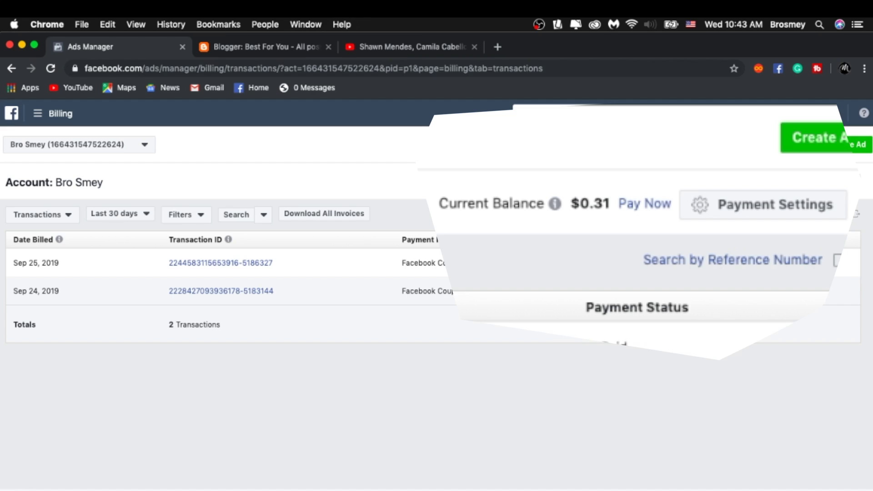
click(785, 212)
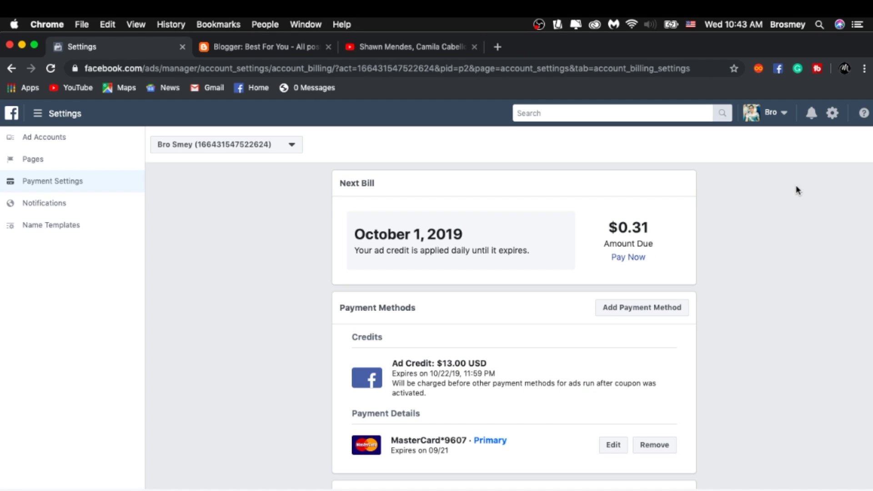
scroll(404, 381, down, 2)
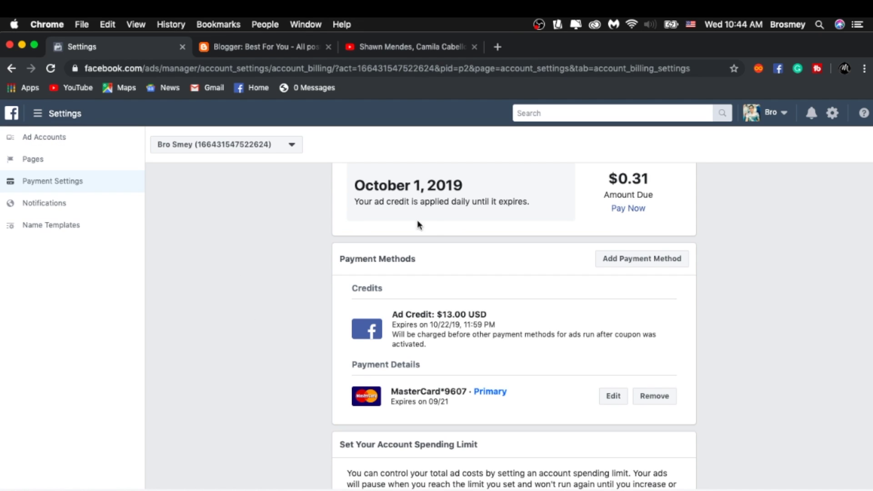
scroll(418, 225, up, 2)
- Return to Ads Manager and start a new campaign with the Engagement objective
click(54, 113)
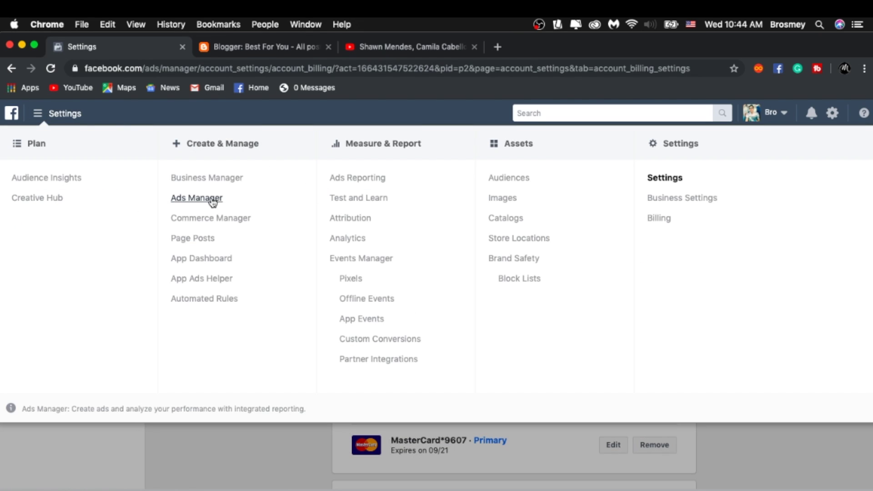
click(213, 202)
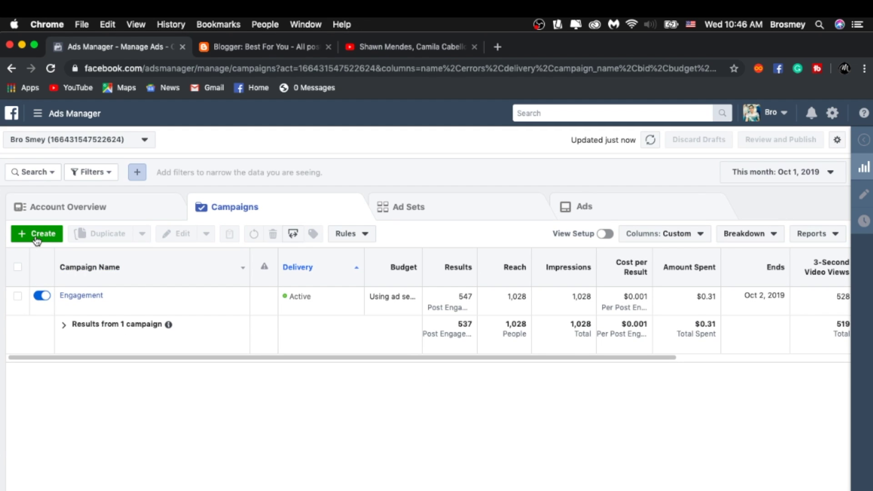
click(37, 233)
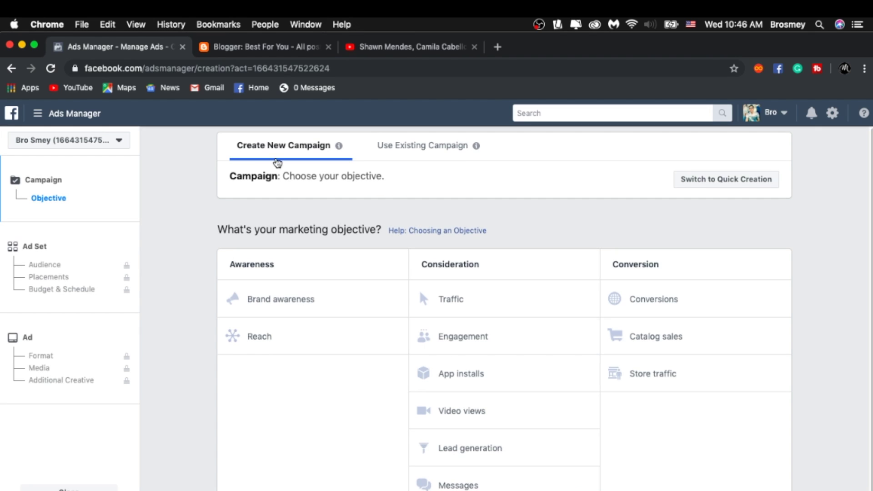
click(432, 146)
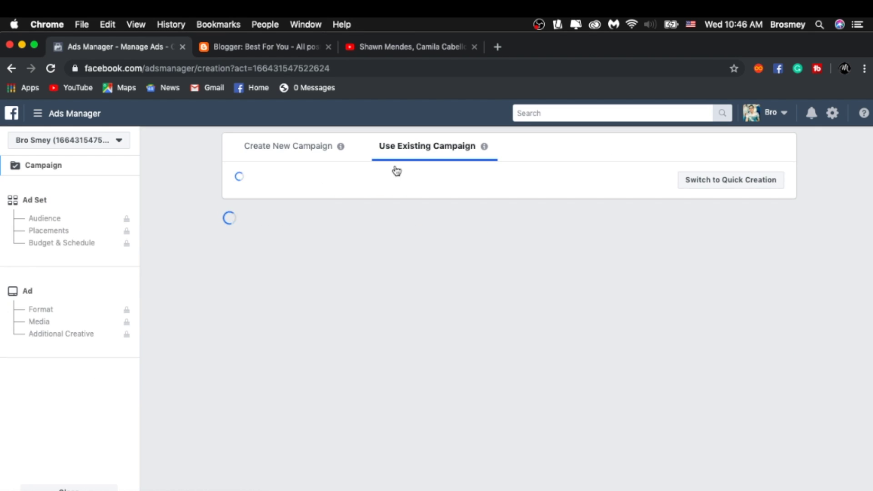
click(247, 151)
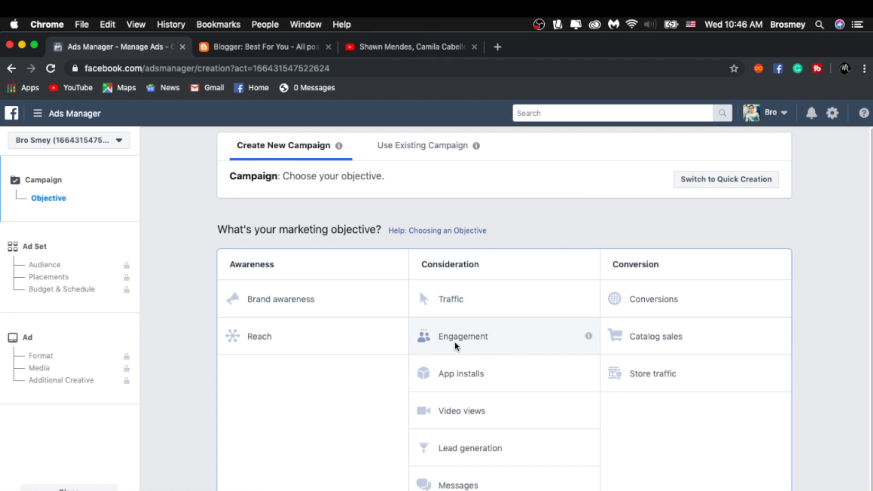
click(497, 342)
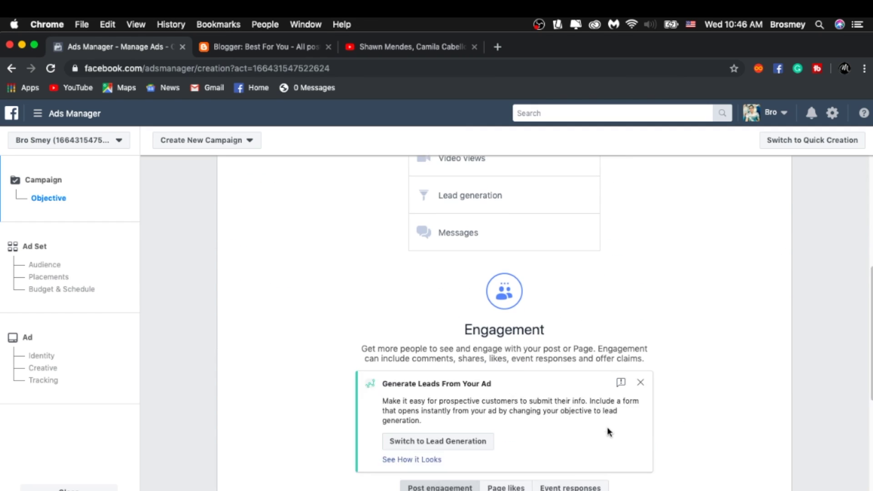
- Name the campaign MSK and continue to its ad set settings
scroll(464, 398, down, 3)
scroll(464, 398, down, 3)
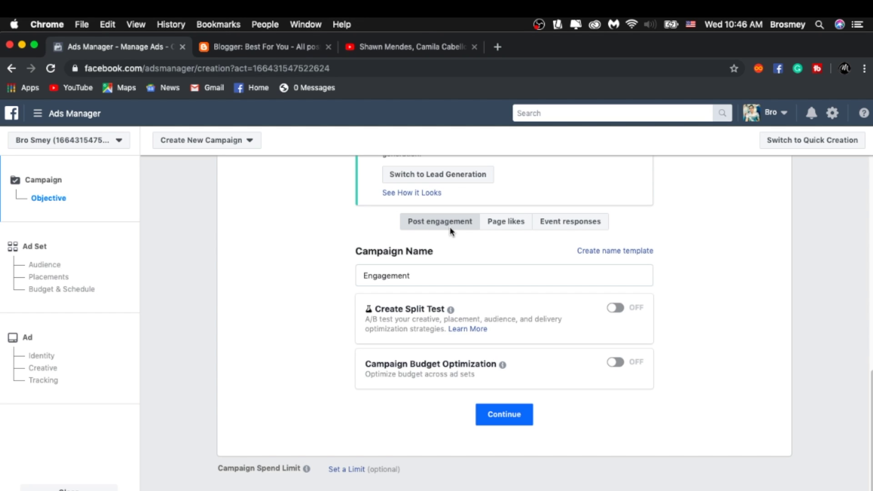
click(430, 280)
key(super+a)
key(BackSpace)
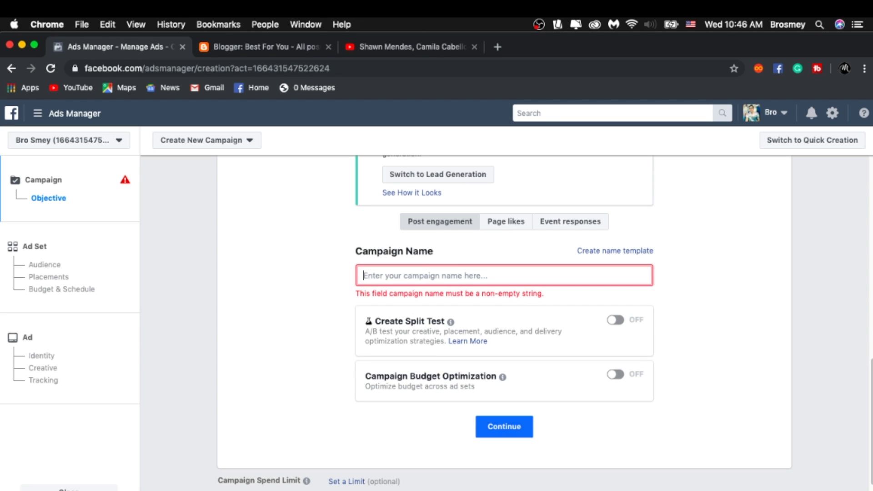
text(MSK)
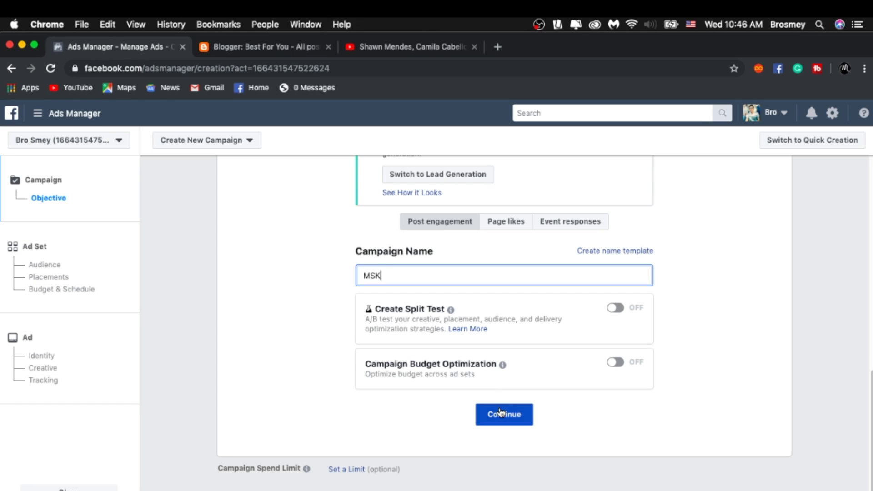
click(503, 417)
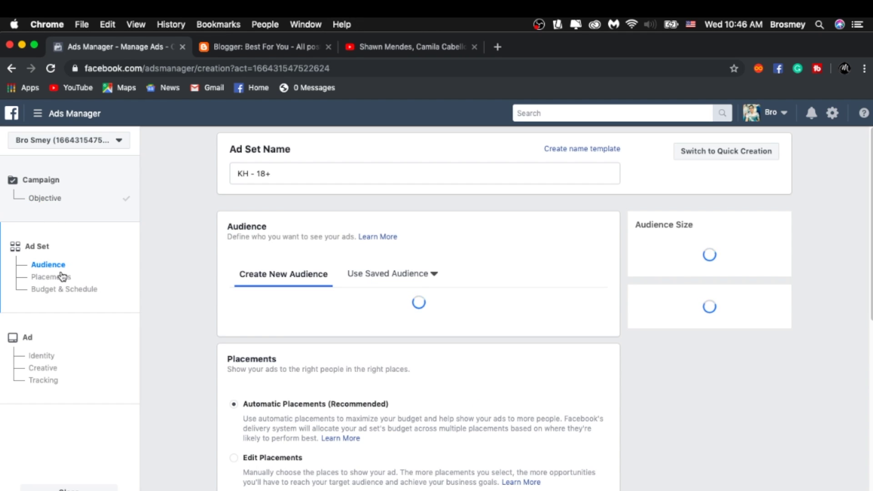
- Rename the ad set as MSK1
click(290, 177)
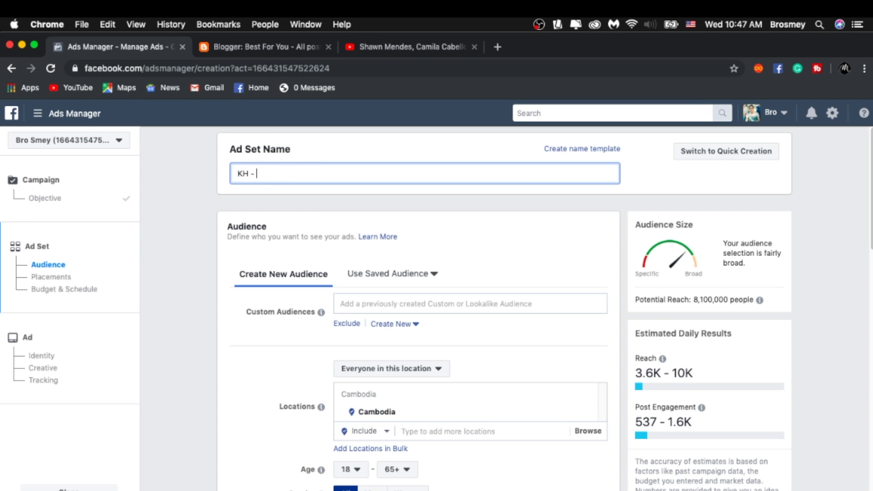
key(BackSpace)
key(BackSpace)
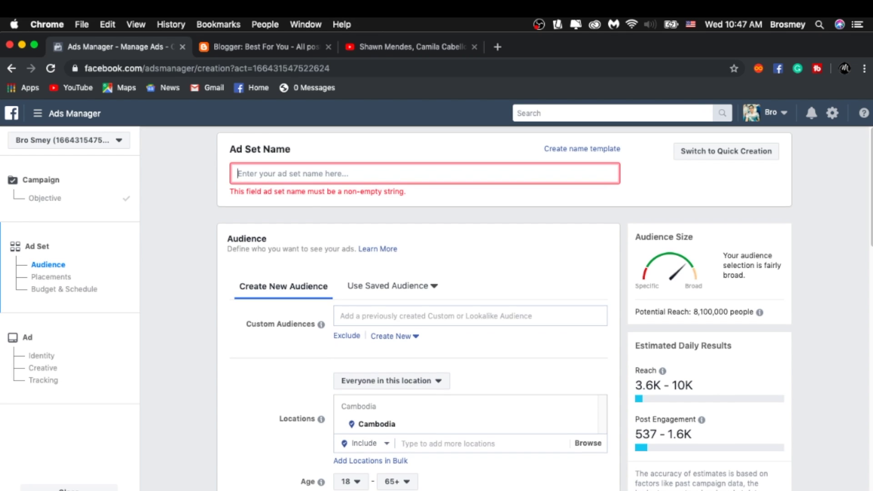
text(MSK1)
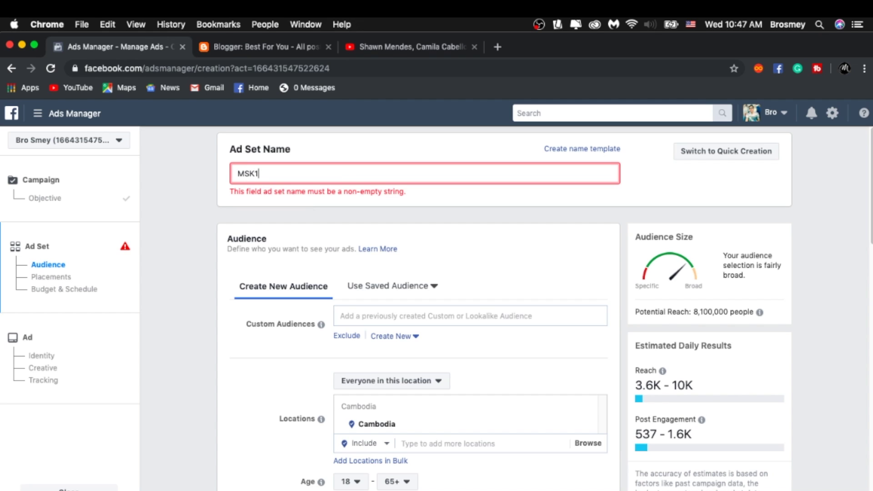
- Show the Cambodia audience location on the map and examine the option for adding more locations
scroll(530, 227, down, 4)
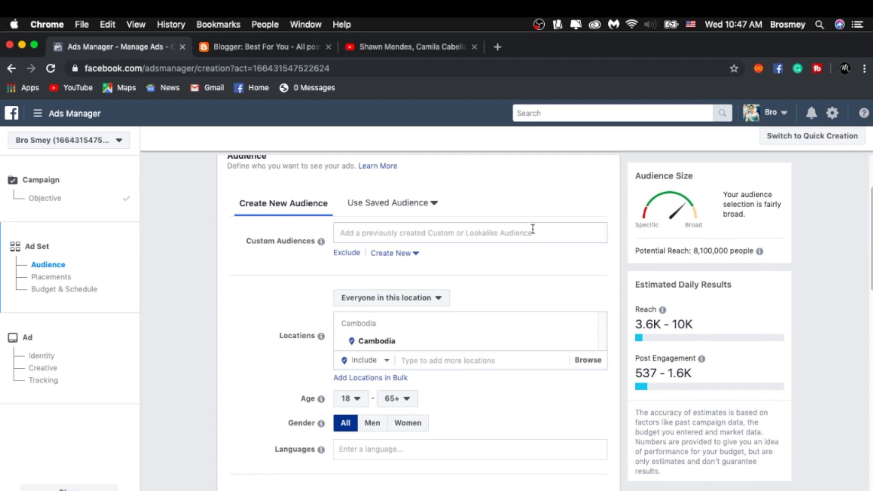
scroll(533, 229, down, 1)
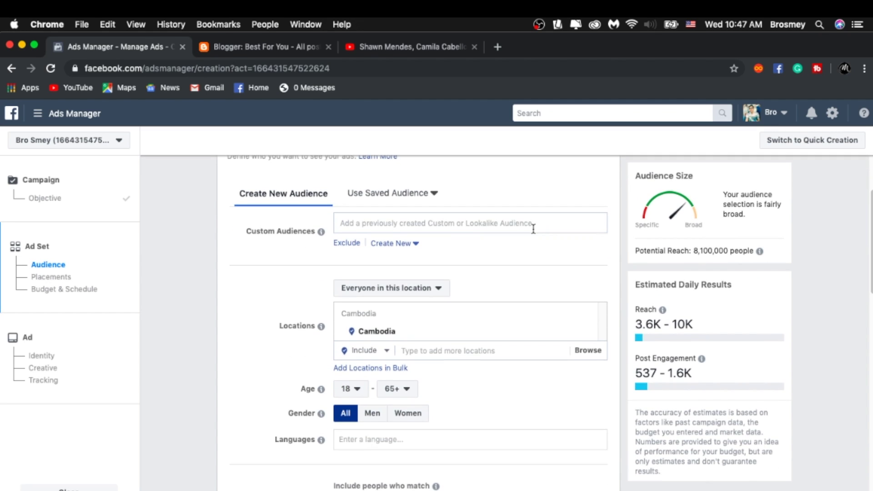
scroll(546, 250, down, 1)
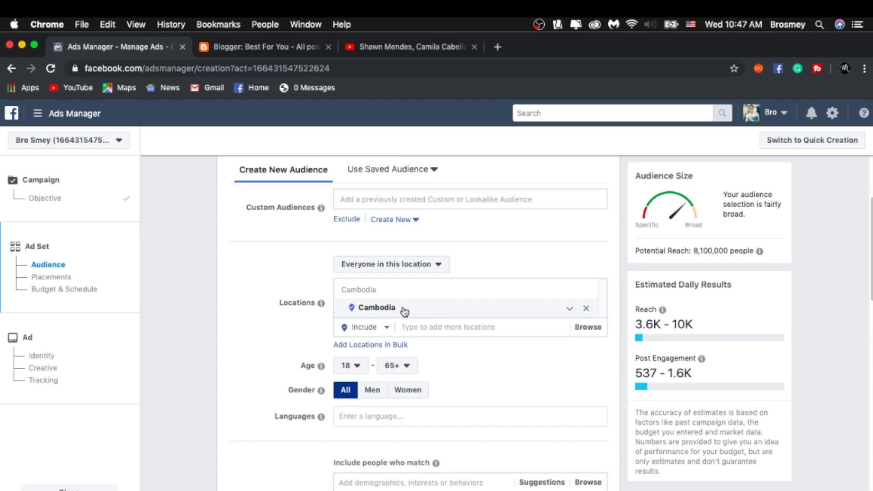
click(454, 308)
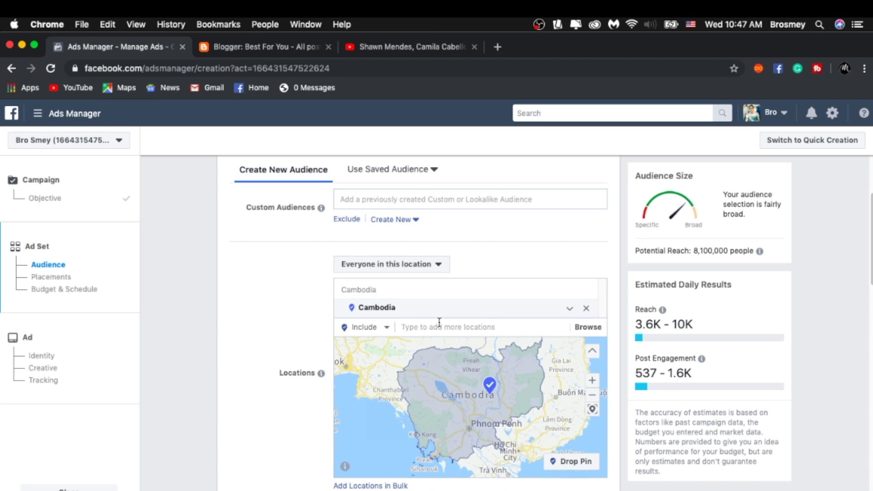
mouse_move(687, 312)
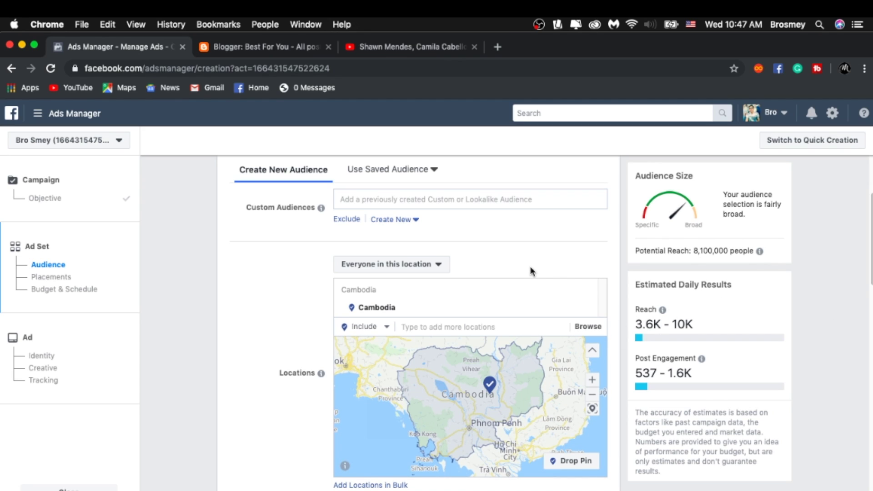
click(472, 324)
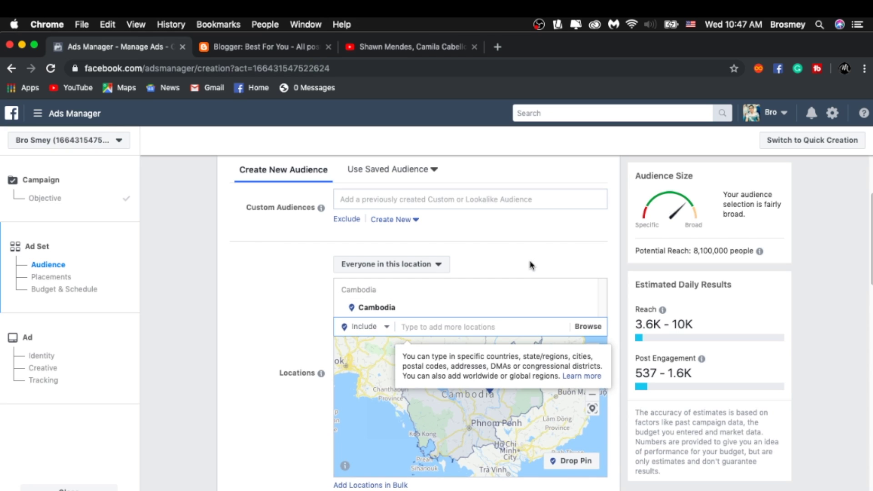
- Set the audience age range to 13 through 35
scroll(397, 293, down, 3)
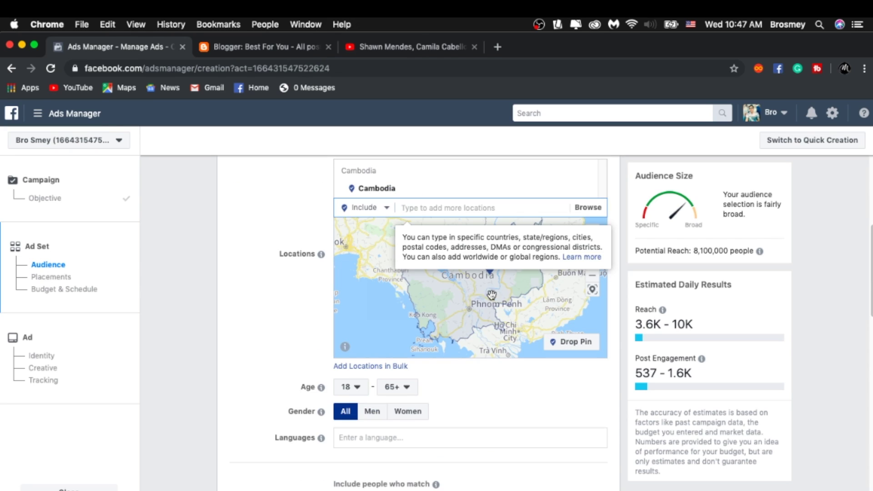
scroll(562, 377, down, 1)
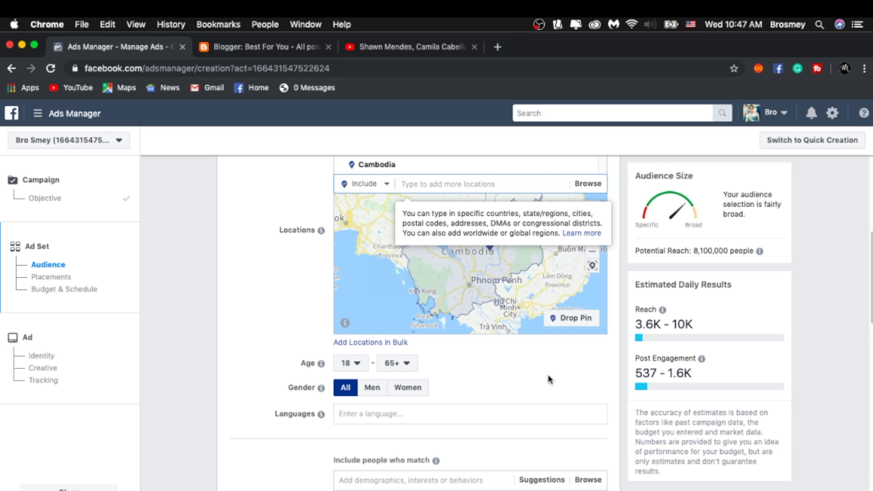
click(354, 364)
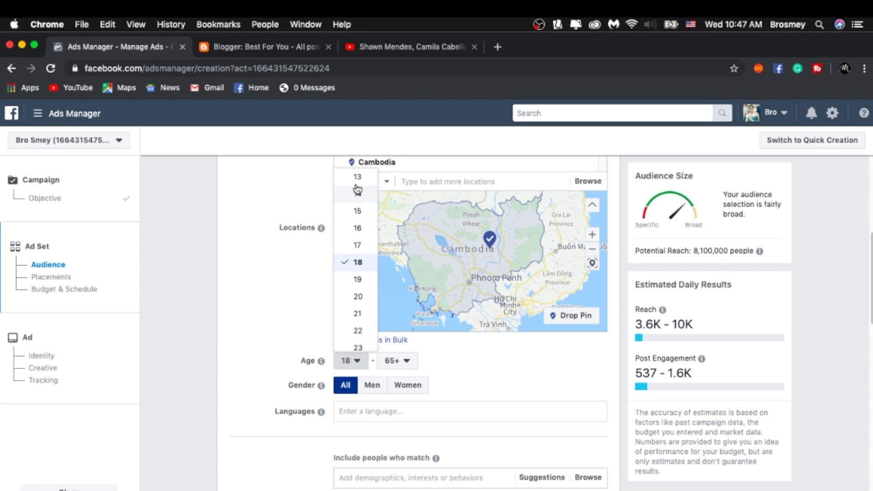
click(357, 184)
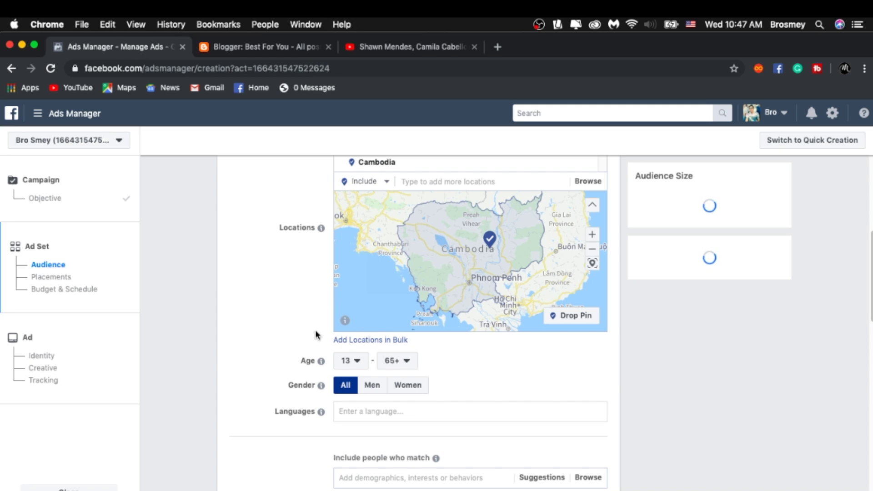
click(402, 364)
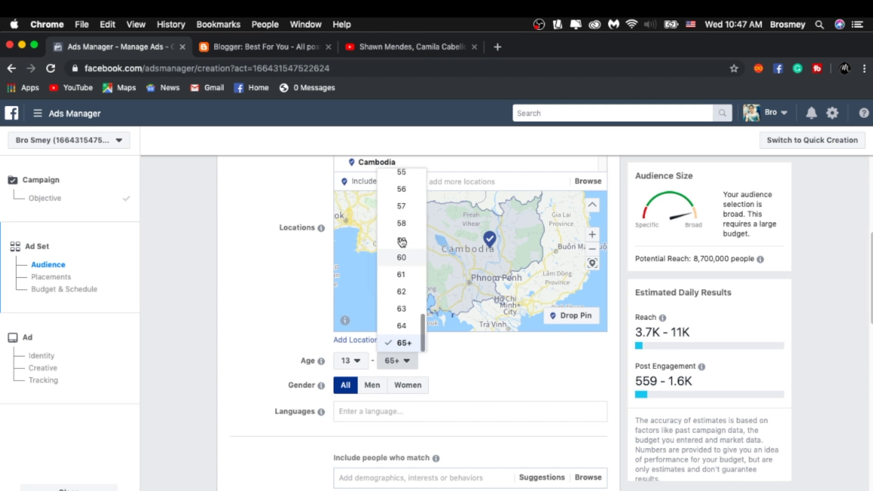
scroll(402, 254, up, 6)
scroll(402, 246, up, 8)
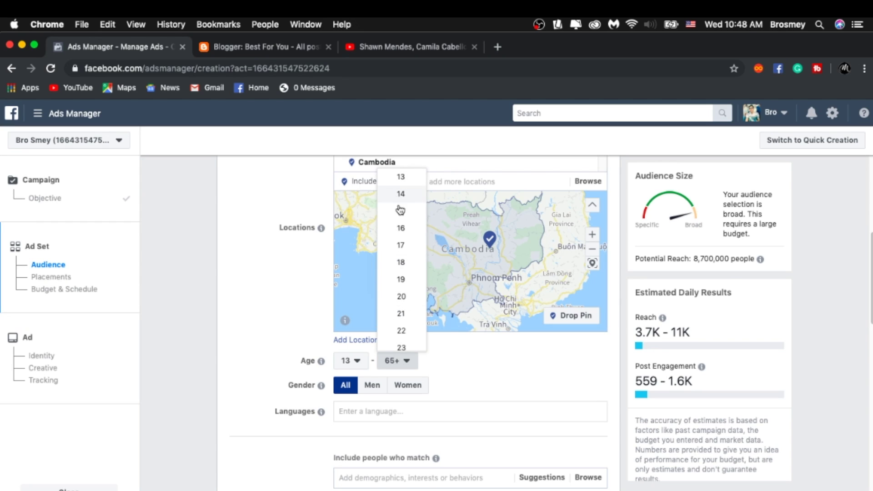
scroll(411, 298, down, 4)
scroll(411, 297, down, 4)
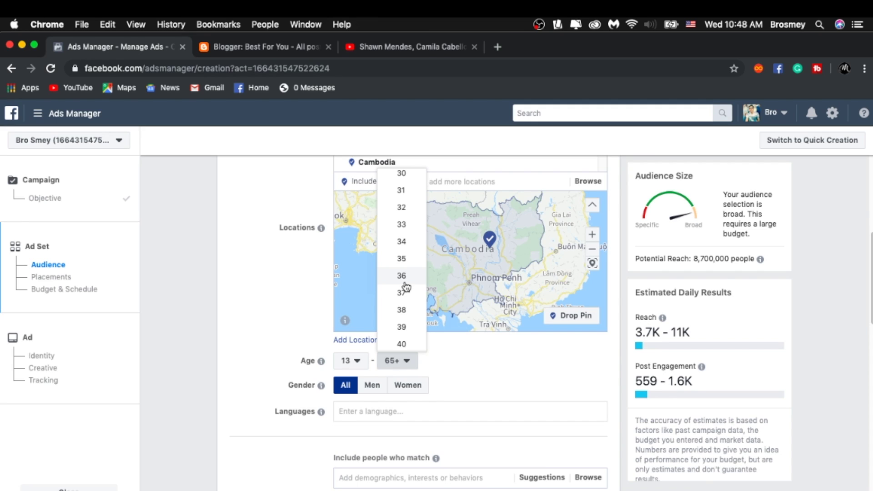
scroll(405, 288, up, 2)
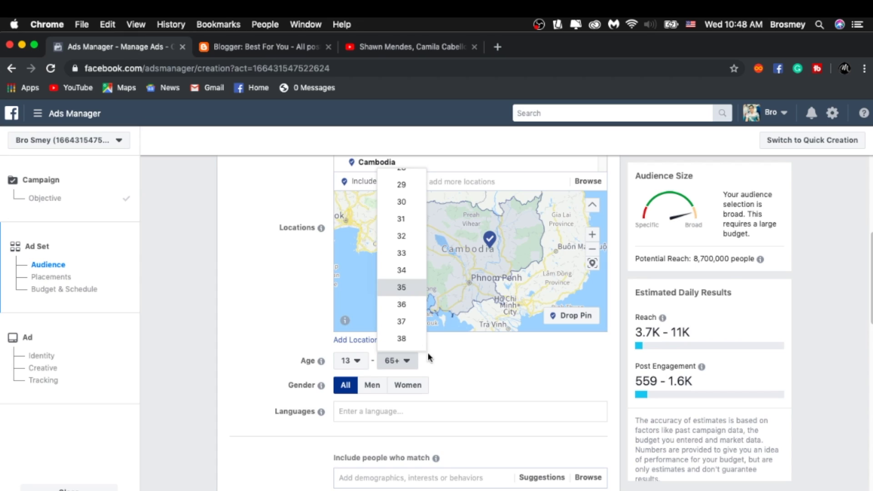
click(402, 288)
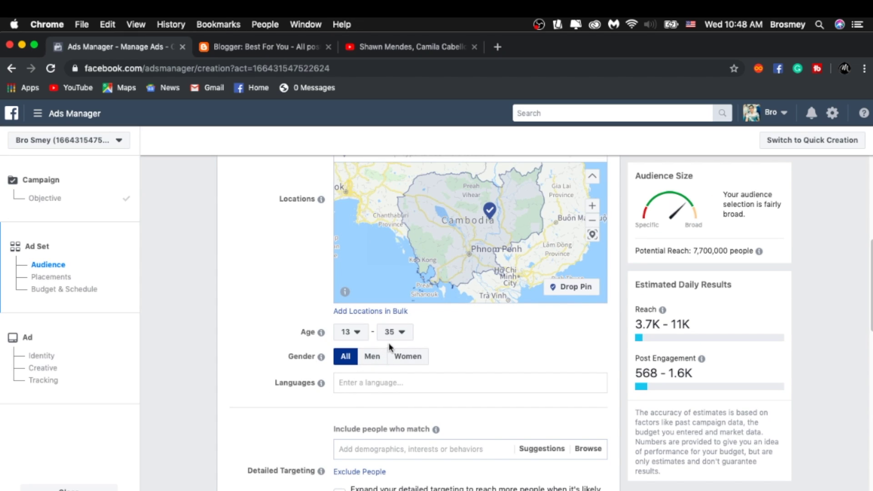
- Try the Men and Women gender options for the audience, and switch the gender back to All
click(373, 357)
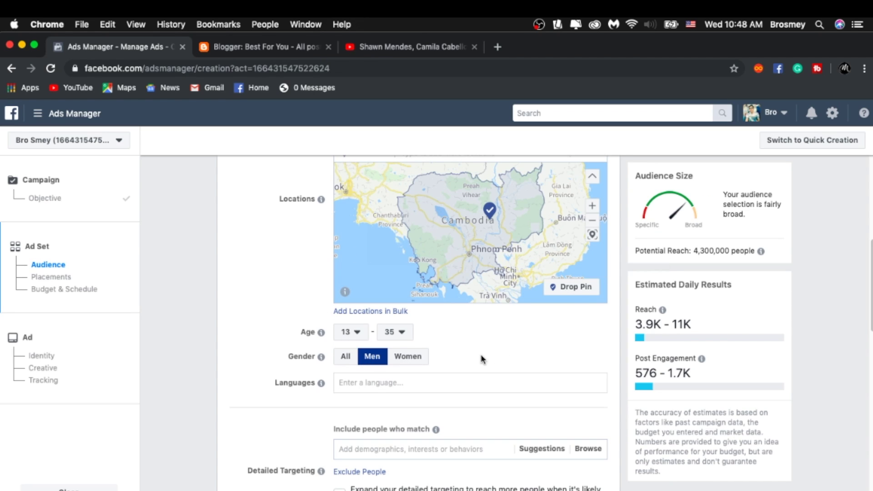
click(416, 357)
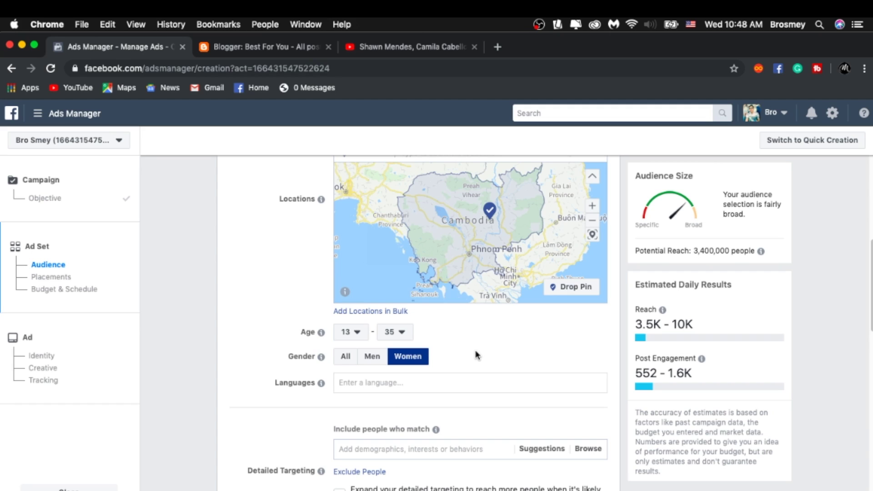
click(342, 361)
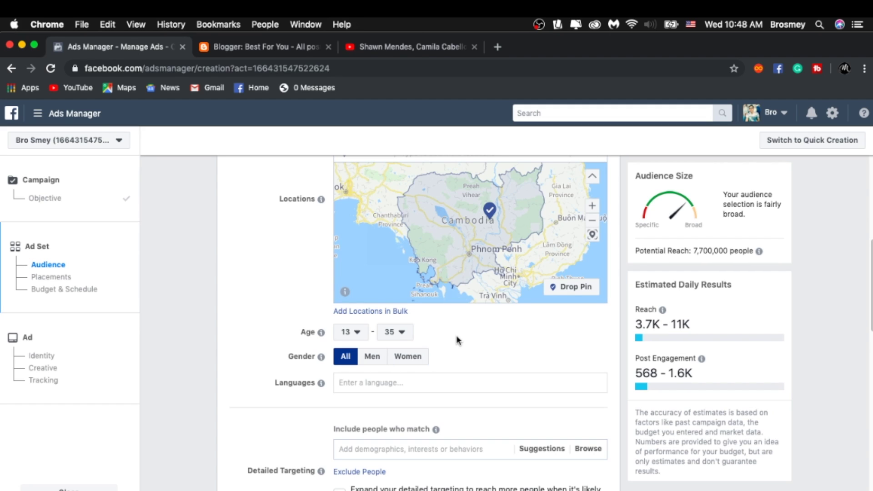
- Switch the ad set to manually edited placements and exclude Instagram Feed and Facebook Video Feeds
scroll(543, 252, down, 3)
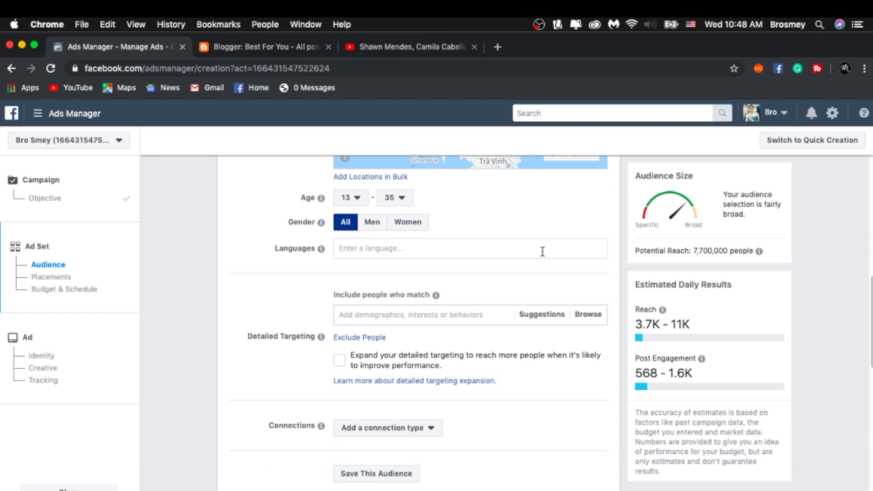
scroll(455, 271, down, 6)
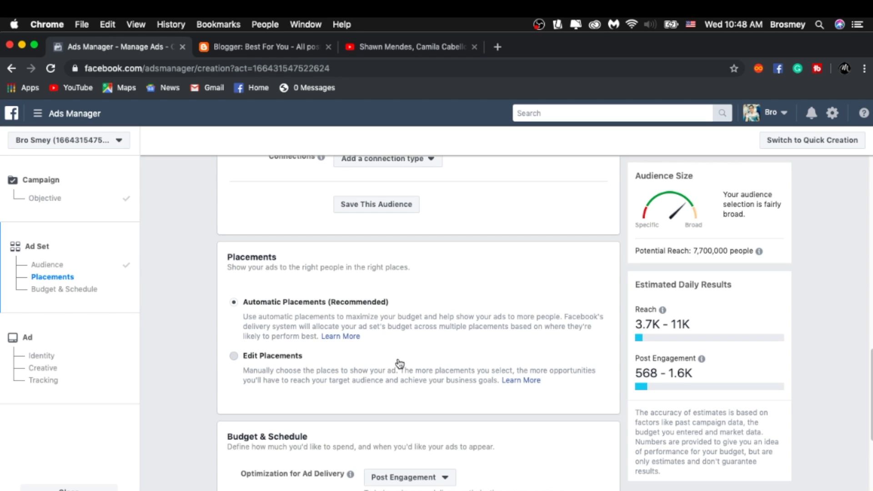
click(235, 356)
scroll(401, 357, down, 6)
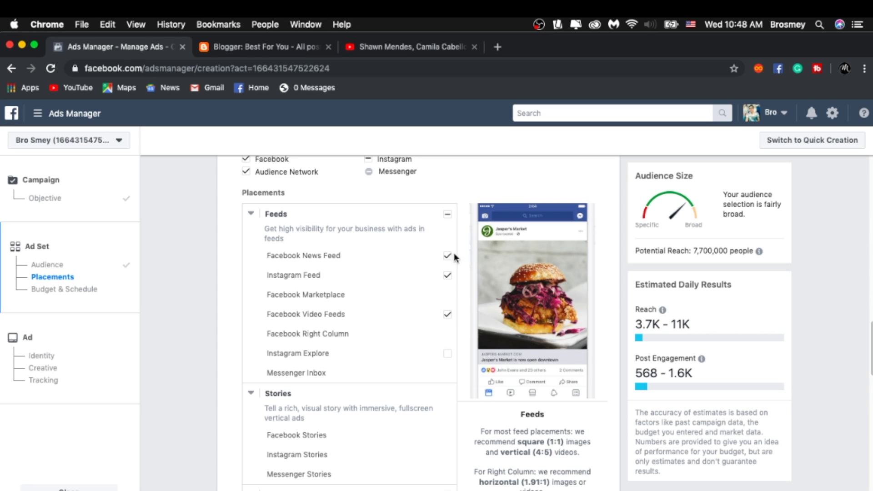
click(447, 275)
click(447, 314)
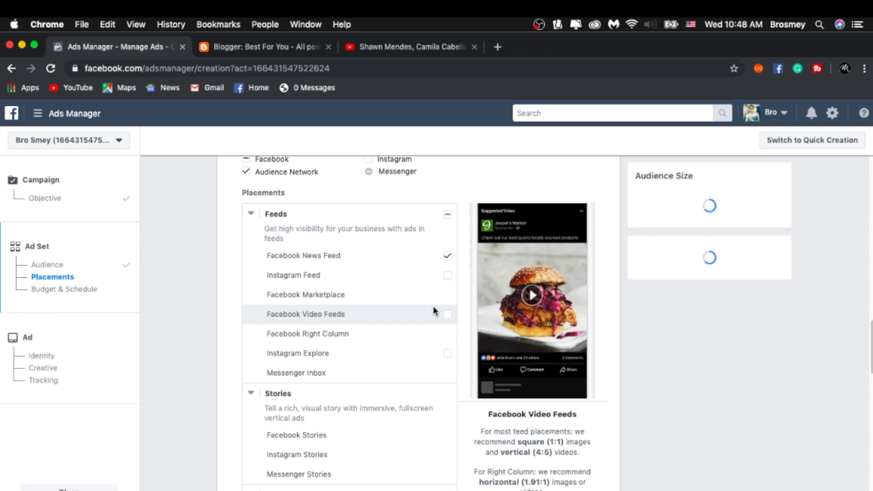
- Exclude the In-Stream, In-Article, and Apps and Sites placement groups from the ad set
scroll(421, 307, down, 1)
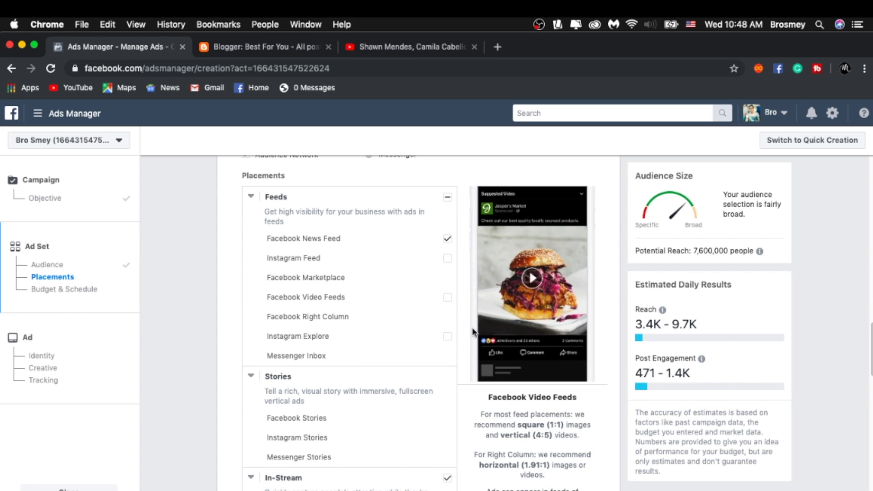
scroll(430, 396, down, 5)
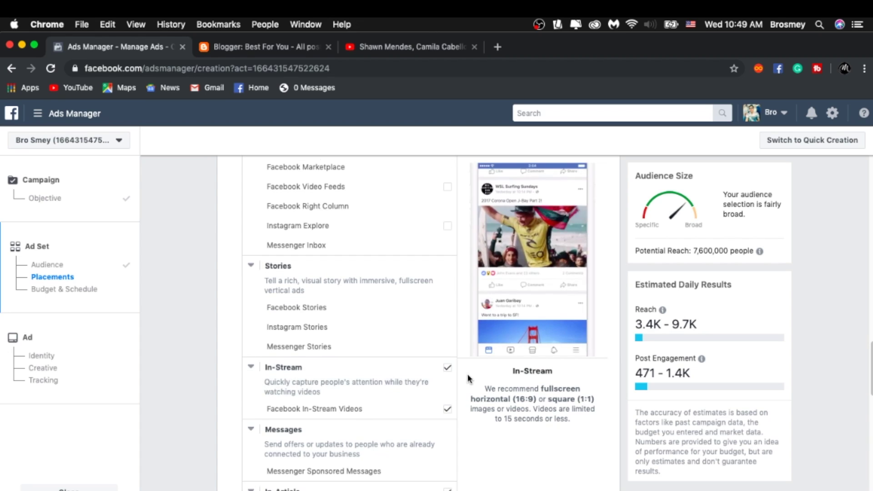
click(447, 368)
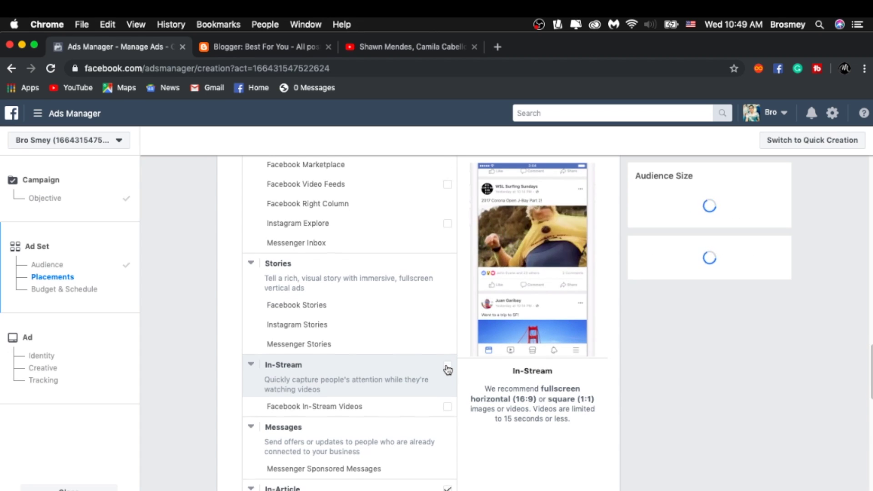
scroll(447, 368, down, 6)
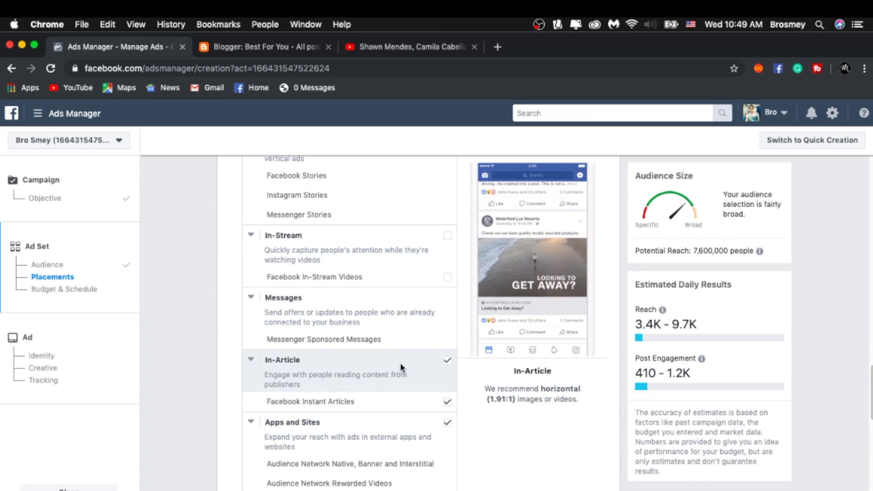
click(448, 360)
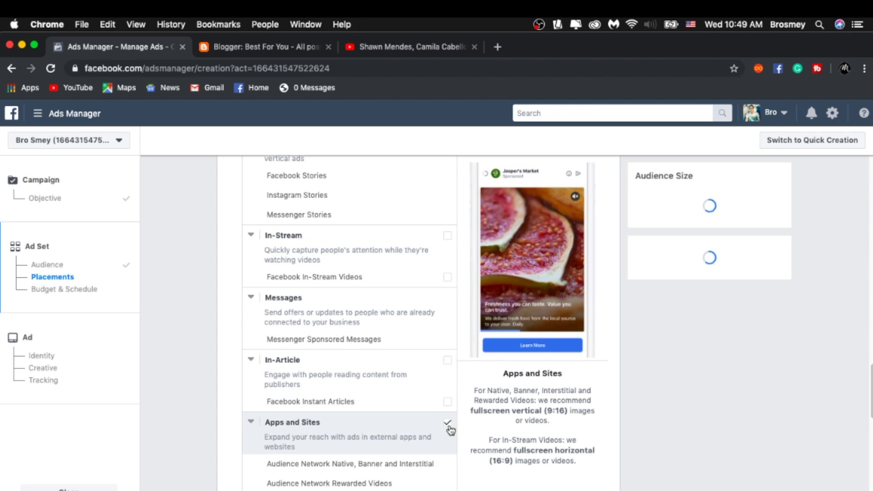
click(448, 424)
- Review the selected platforms and placements from Feeds down to the mobile device and operating system options
scroll(409, 363, down, 5)
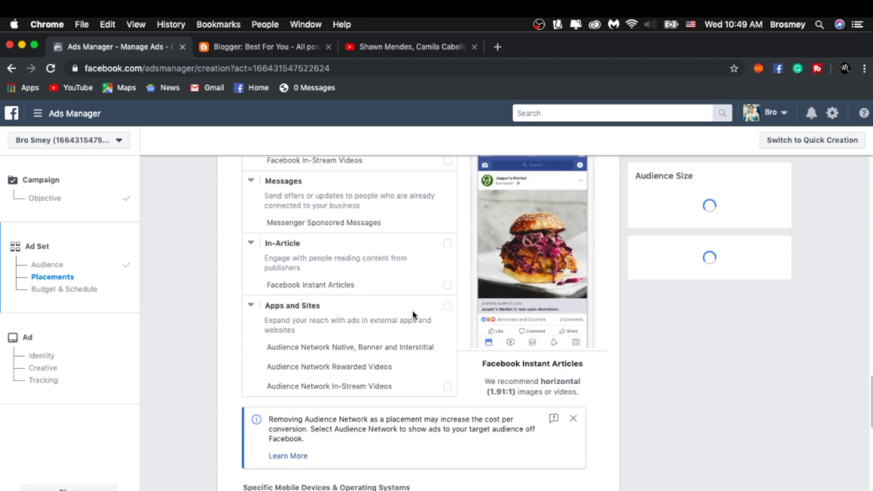
scroll(413, 311, down, 15)
scroll(416, 318, up, 19)
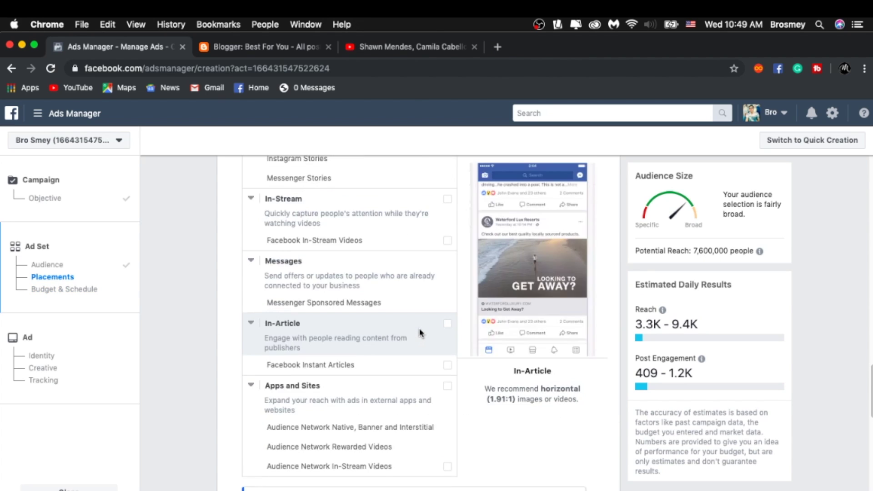
scroll(419, 337, up, 15)
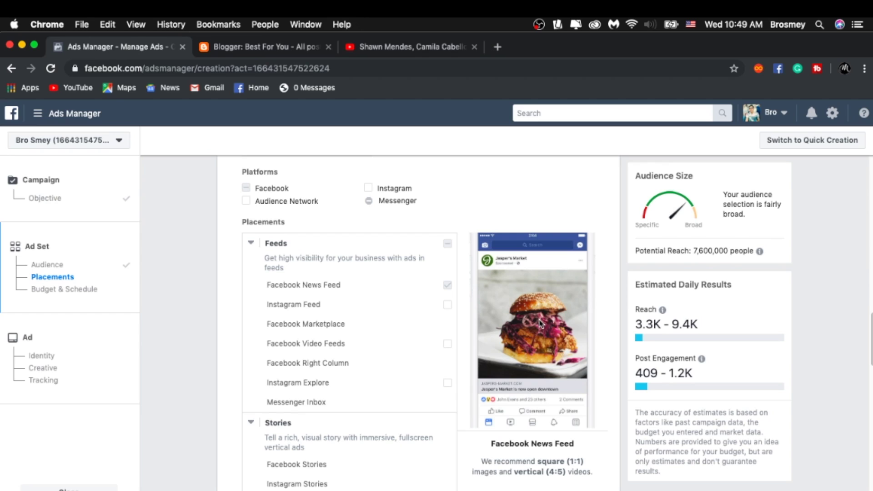
scroll(382, 359, down, 10)
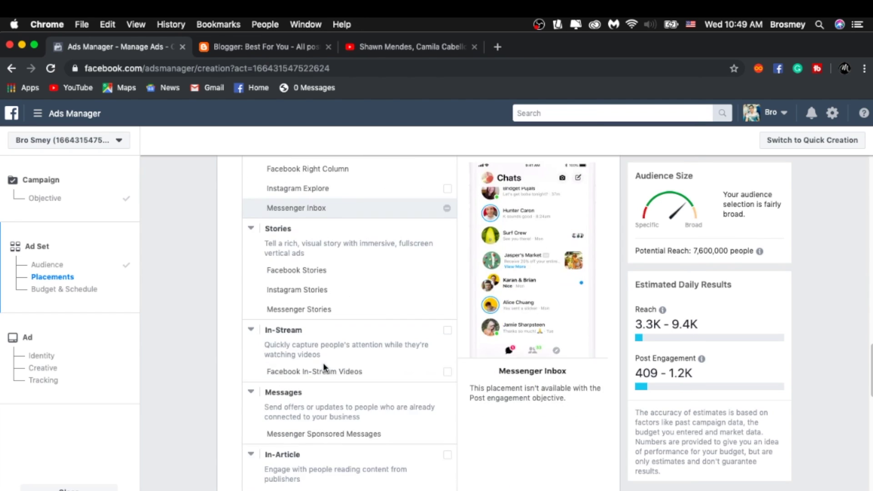
scroll(381, 351, down, 3)
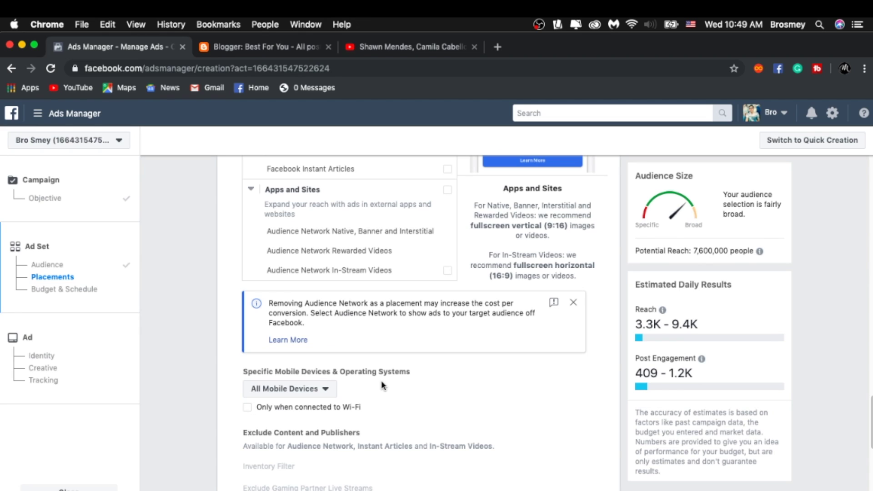
- Examine the mobile device targeting options and the ad set's Budget & Schedule settings
click(277, 387)
click(493, 394)
scroll(410, 345, down, 3)
scroll(482, 373, down, 4)
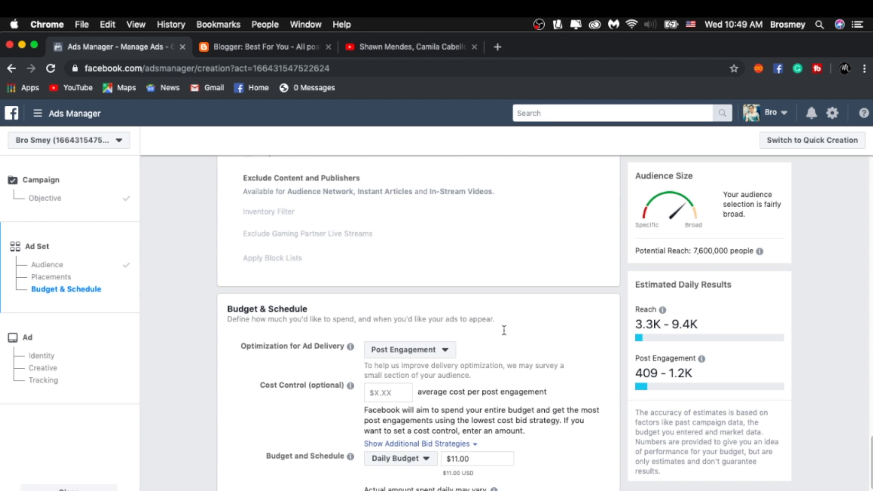
scroll(504, 330, down, 3)
mouse_move(470, 411)
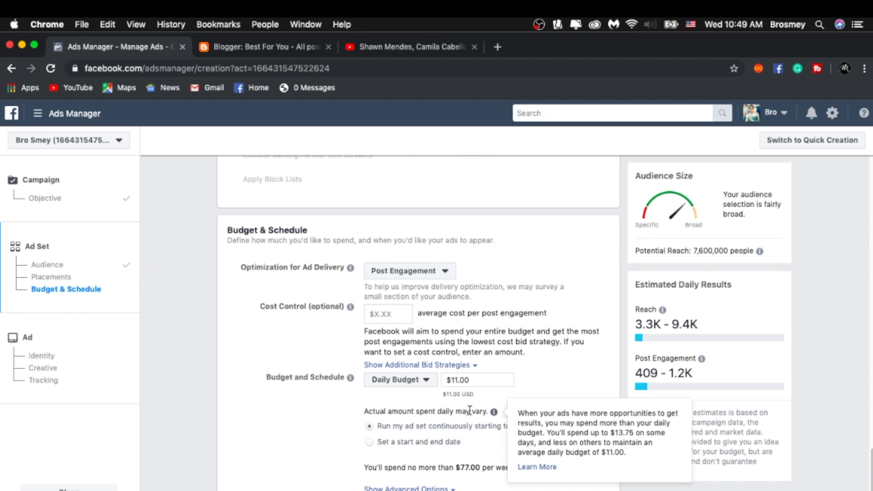
- Change the ad set's budget type to Lifetime Budget
click(400, 382)
click(399, 385)
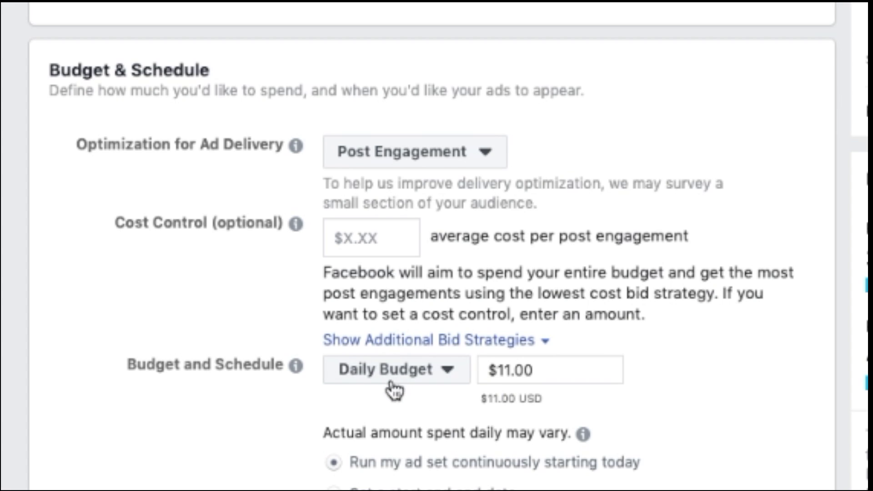
click(394, 389)
click(389, 372)
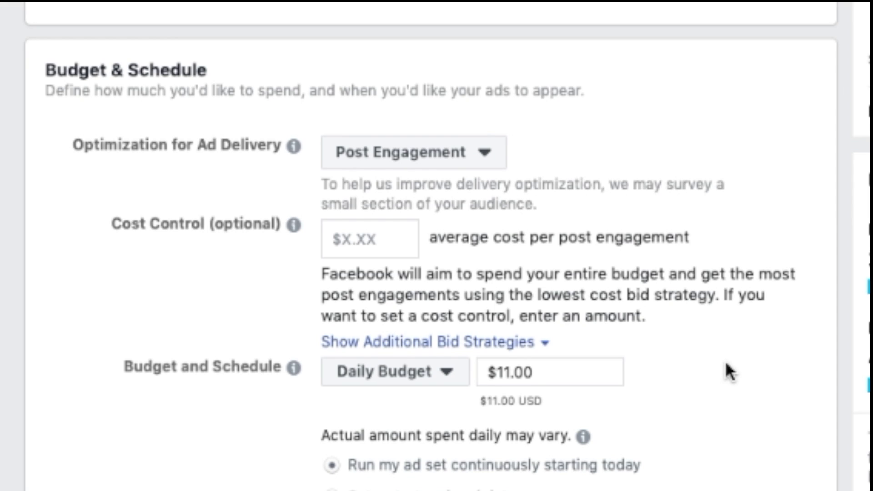
click(408, 383)
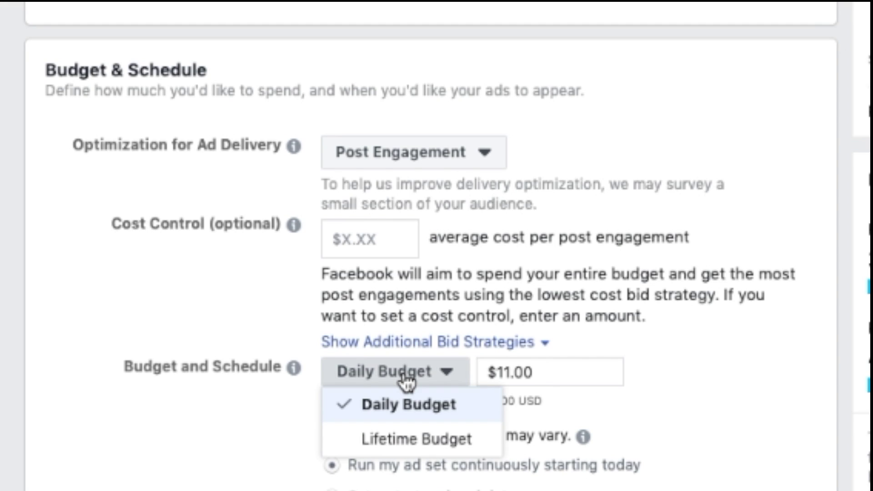
click(443, 439)
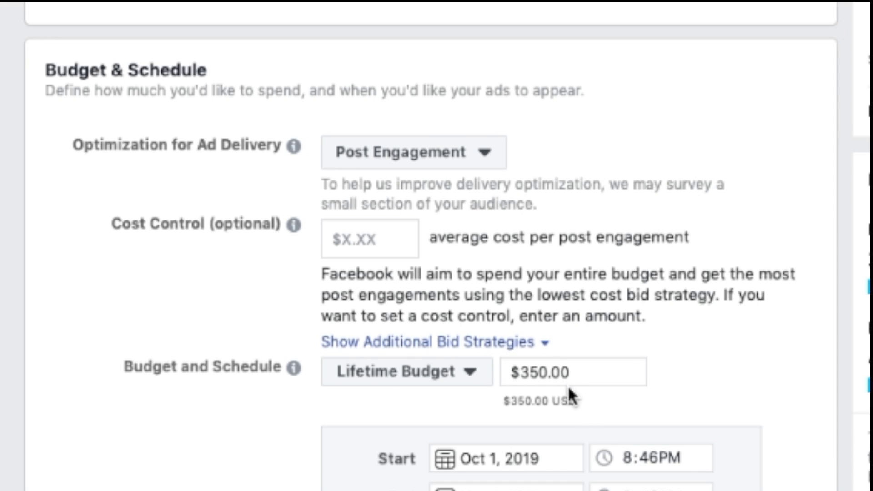
- Set the ad set's lifetime budget to $1.00
drag(552, 368, 515, 373)
text(10)
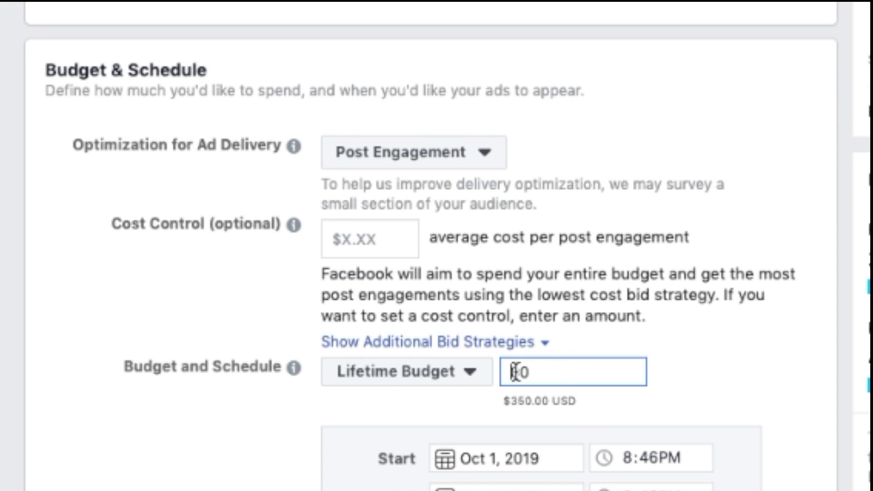
key(BackSpace)
key(BackSpace)
key(BackSpace)
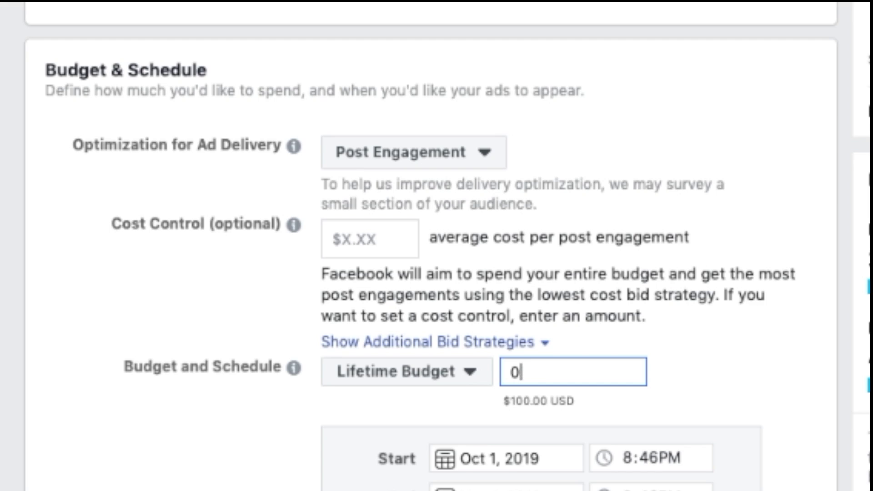
text(1)
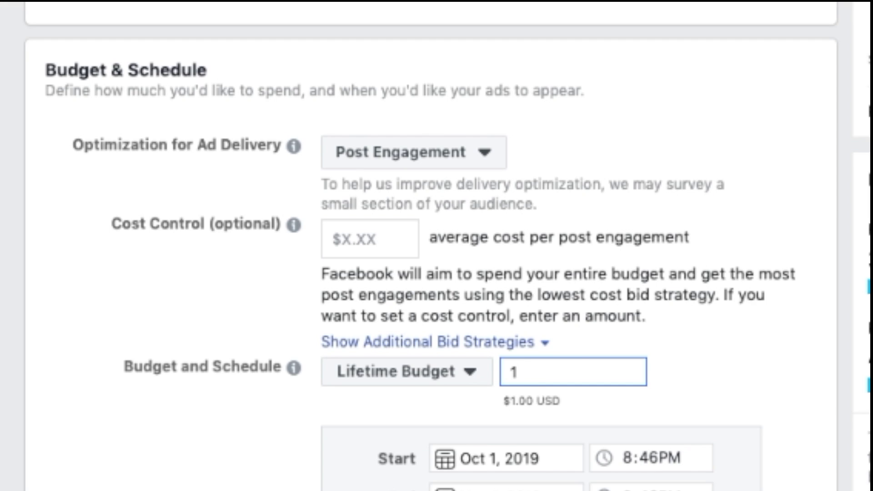
click(445, 475)
- Schedule the ad set to start on October 2, 2019 and end on October 3, 2019
scroll(468, 484, down, 2)
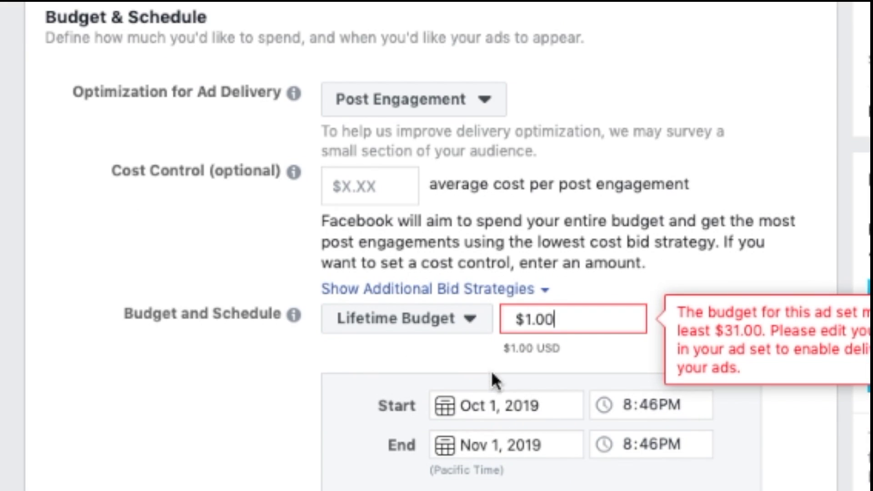
click(445, 405)
click(581, 188)
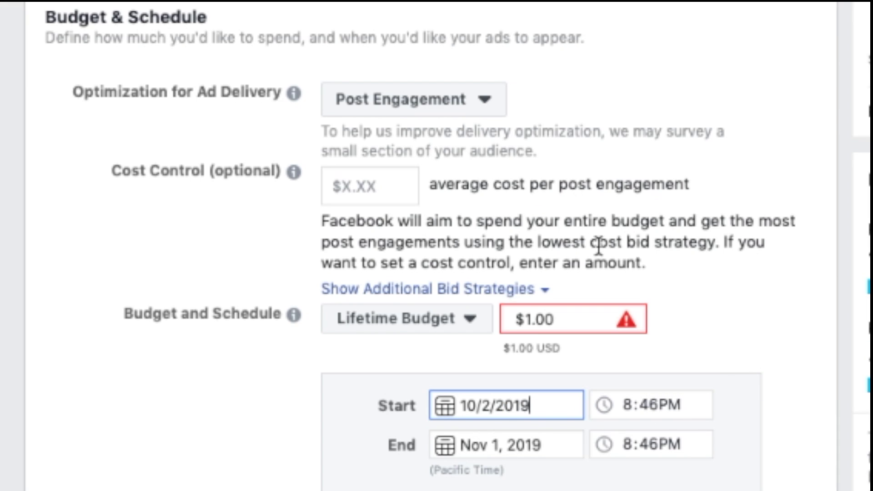
click(628, 407)
key(Tab)
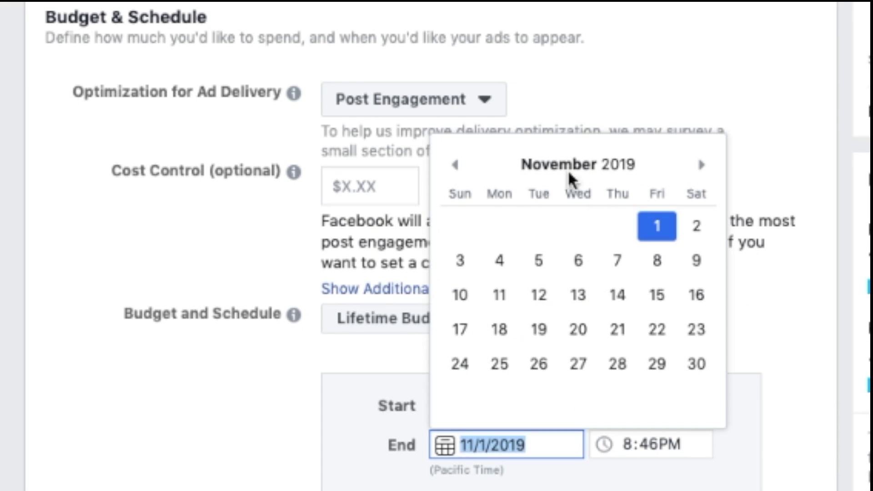
click(455, 164)
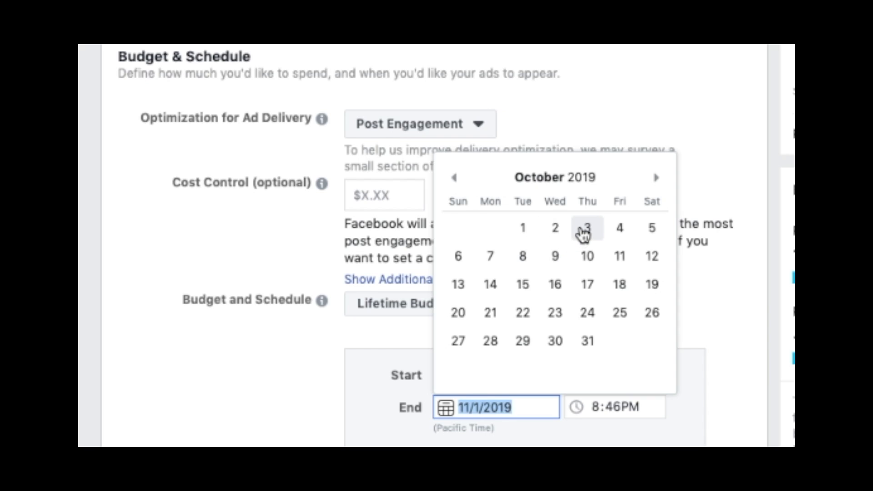
click(587, 228)
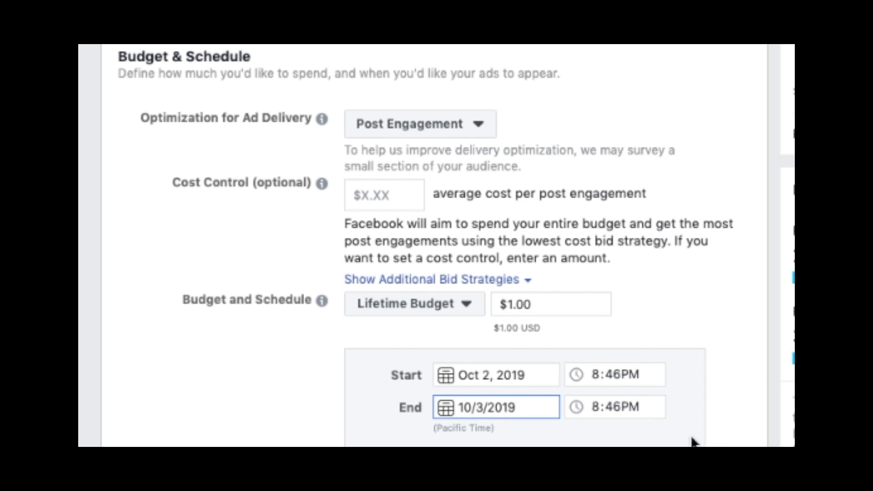
- Check the ad set's run dates and total spend, and continue to the ad setup
scroll(637, 414, down, 1)
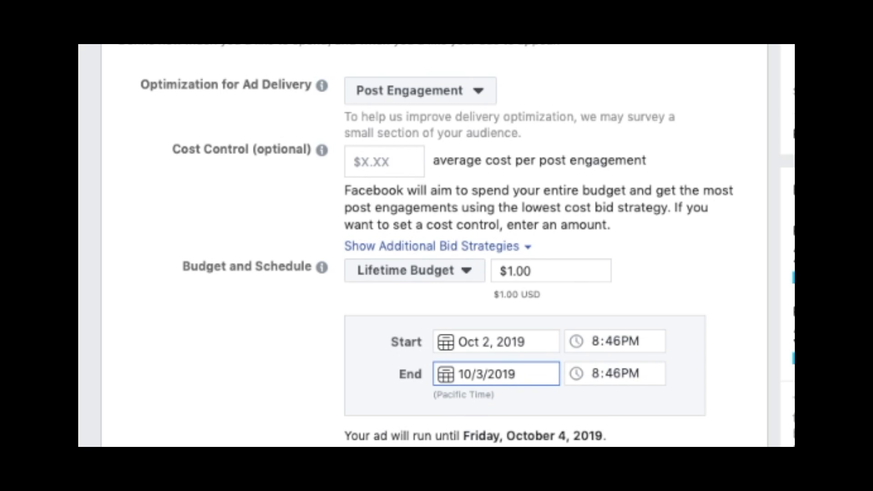
scroll(626, 407, down, 2)
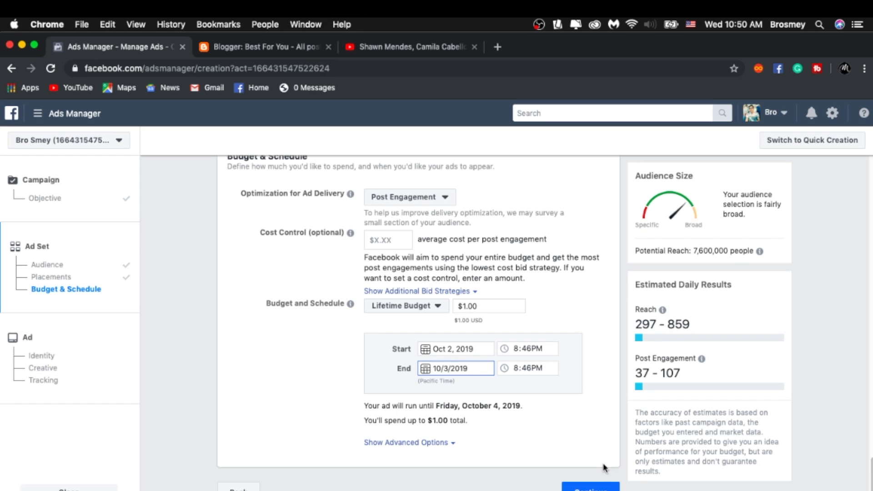
click(591, 486)
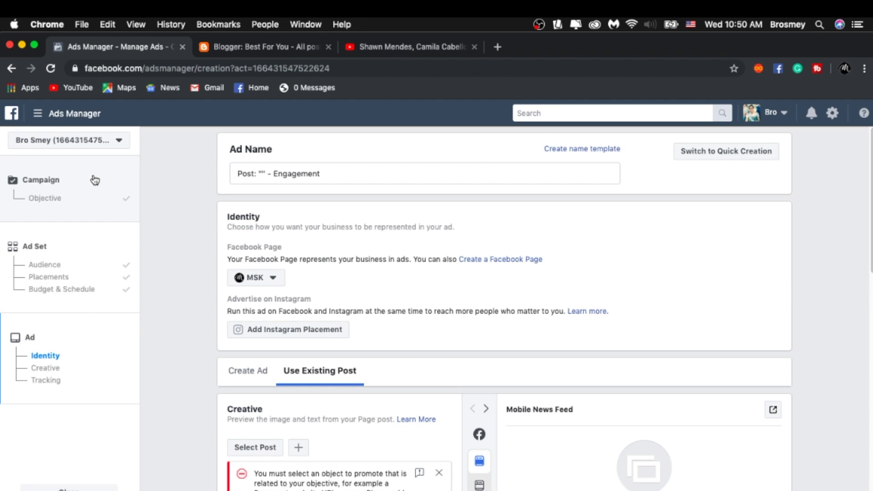
- Choose the existing MSK page post from Sep 26, 2019 tagged #Firsttime as the ad's creative
scroll(458, 272, down, 3)
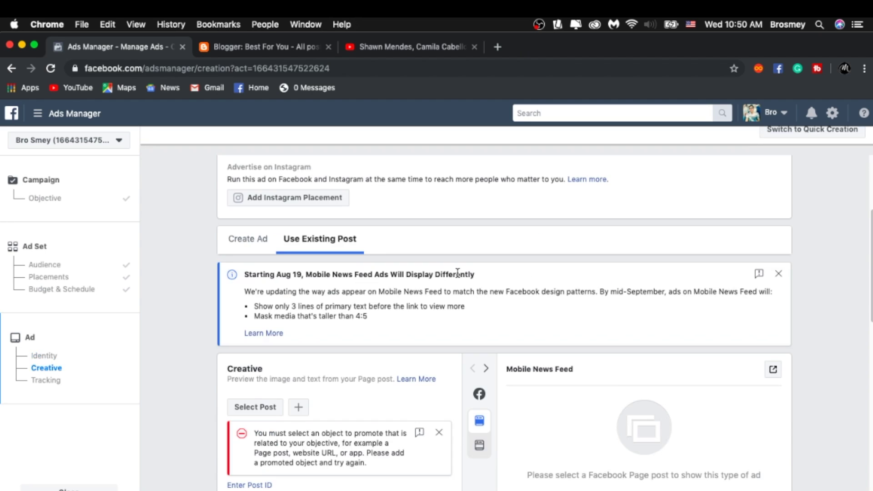
scroll(457, 272, down, 1)
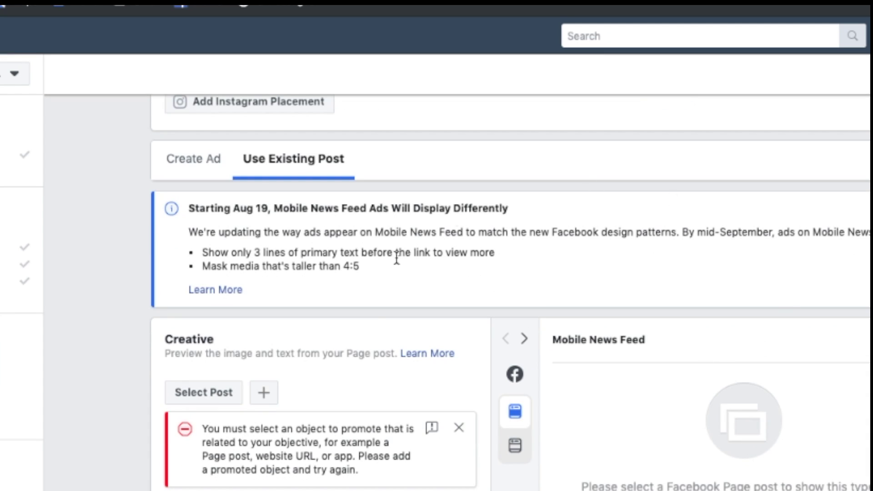
click(211, 397)
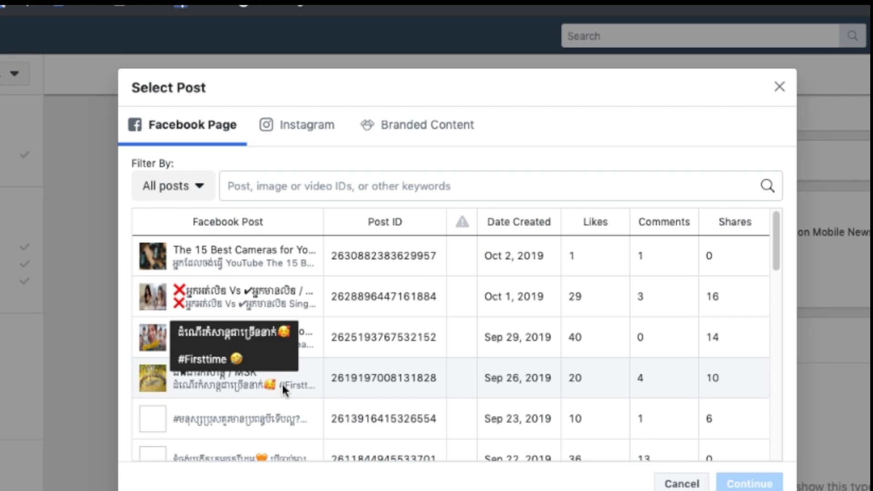
click(282, 382)
click(748, 484)
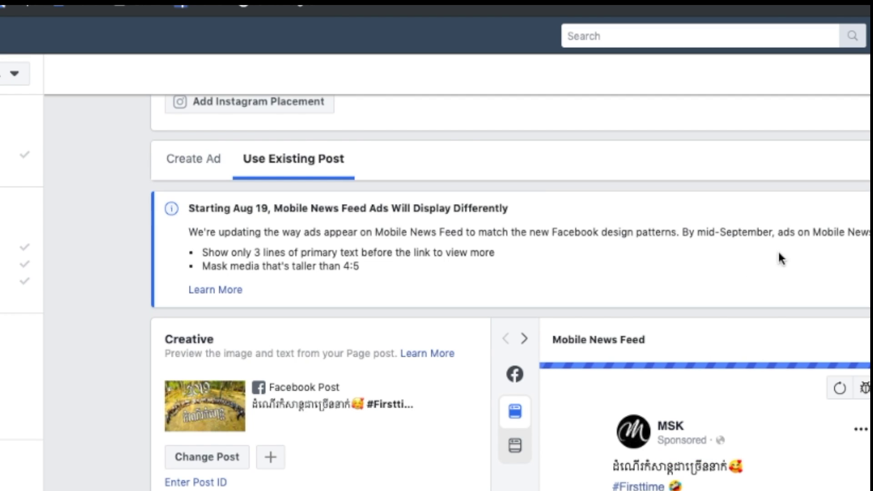
- Review the ad's Mobile News Feed preview, call-to-action and tracking options, and its name and identity settings
scroll(779, 254, down, 3)
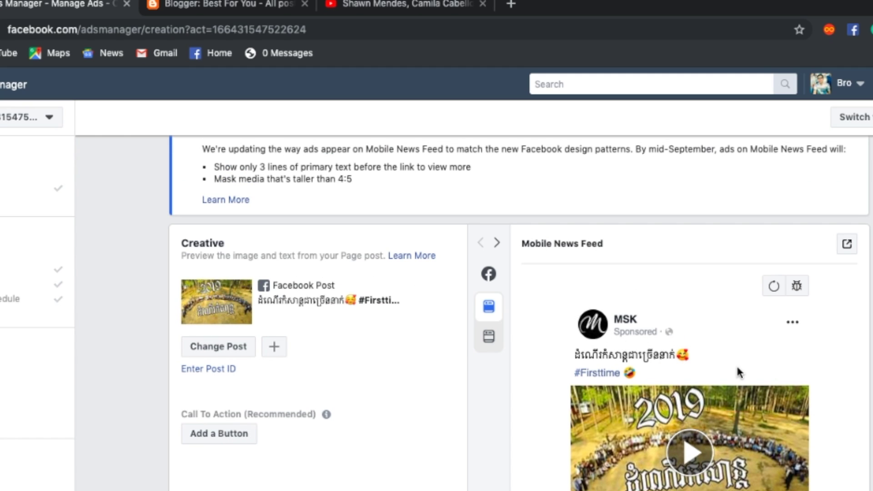
scroll(736, 365, down, 3)
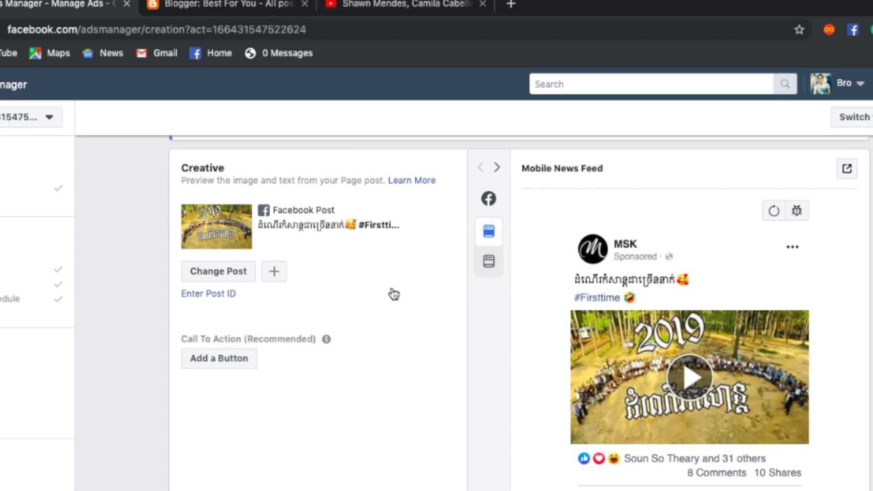
scroll(391, 292, down, 2)
scroll(376, 291, up, 1)
scroll(376, 292, down, 10)
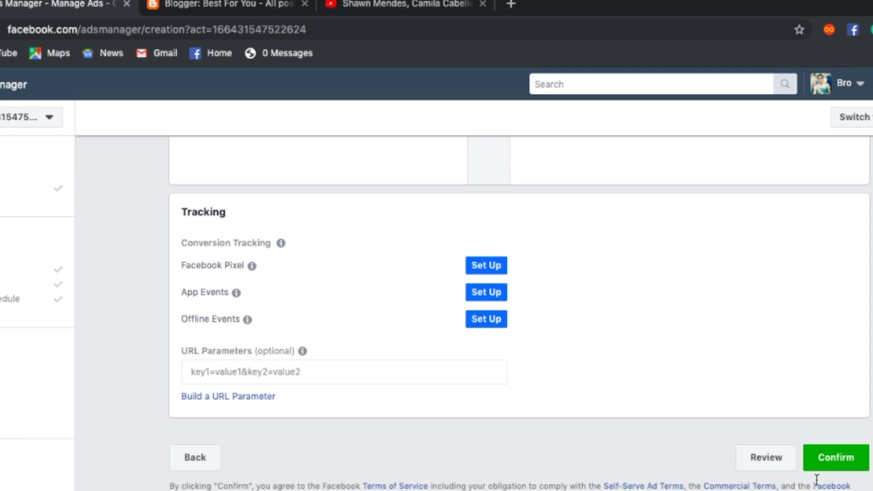
scroll(757, 415, up, 3)
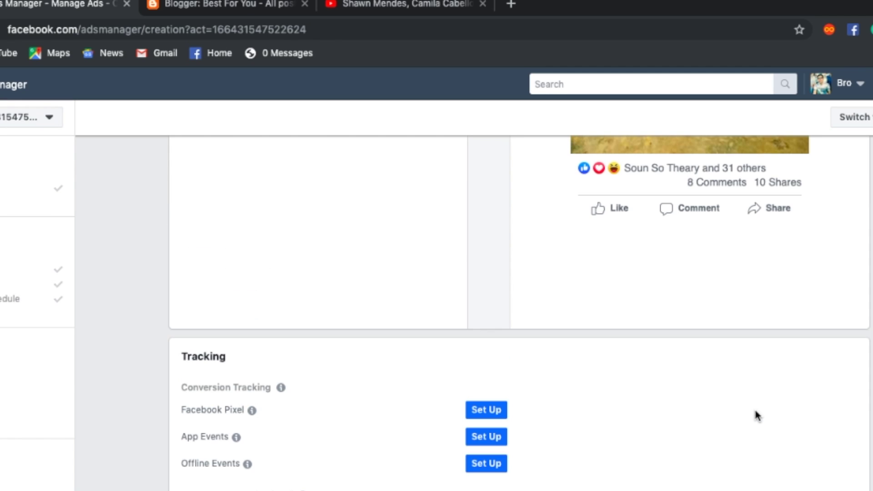
scroll(757, 414, up, 5)
scroll(757, 415, down, 8)
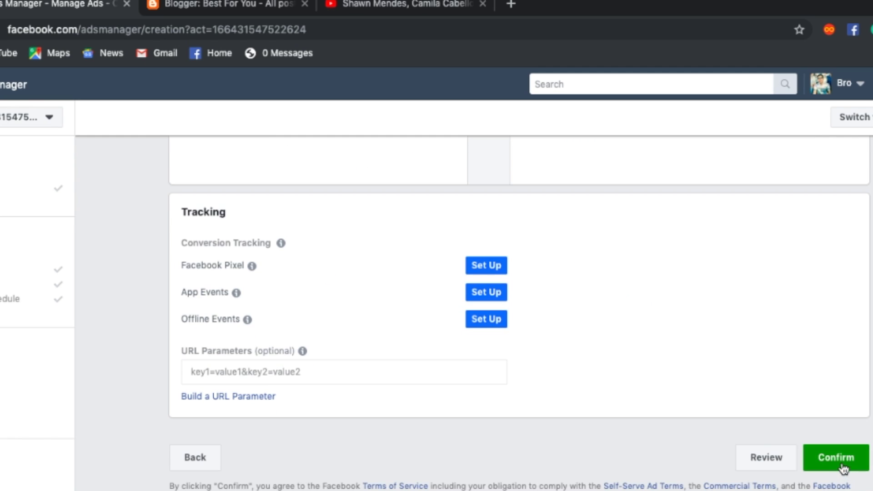
scroll(541, 276, up, 1)
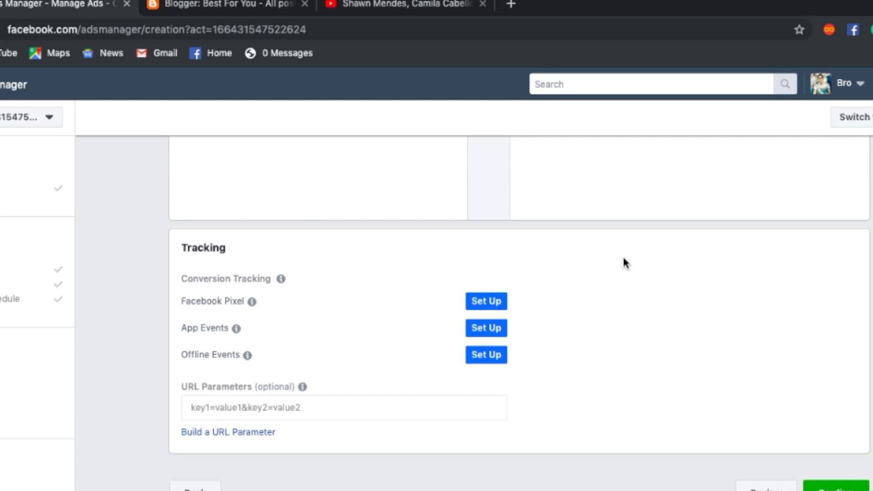
scroll(626, 263, up, 15)
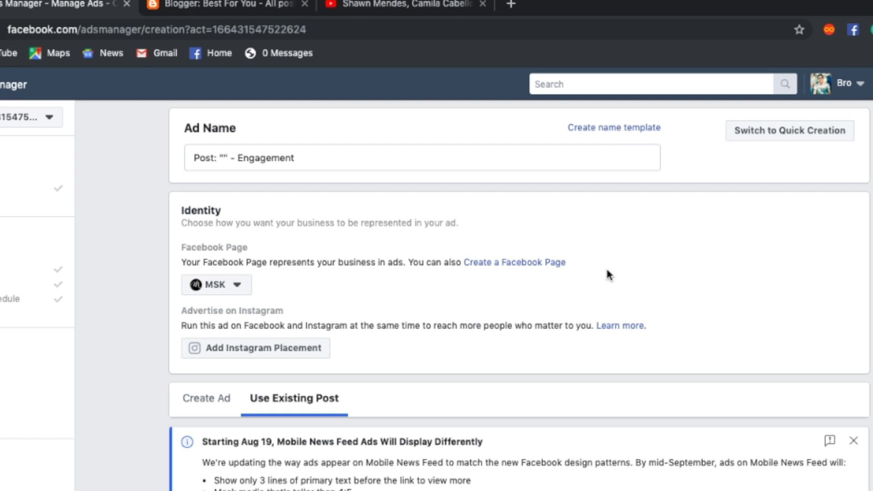
key(Page_Down)
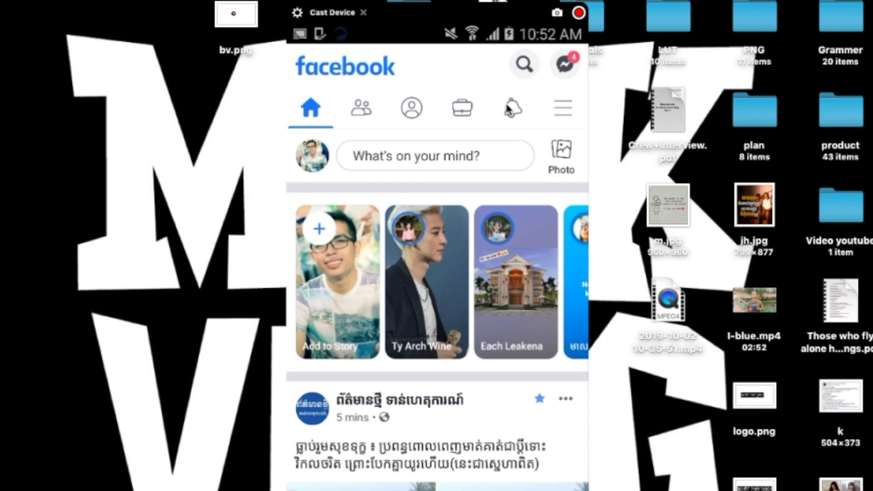
- Switch to the Blogger page listing all of the blog's posts
click(512, 64)
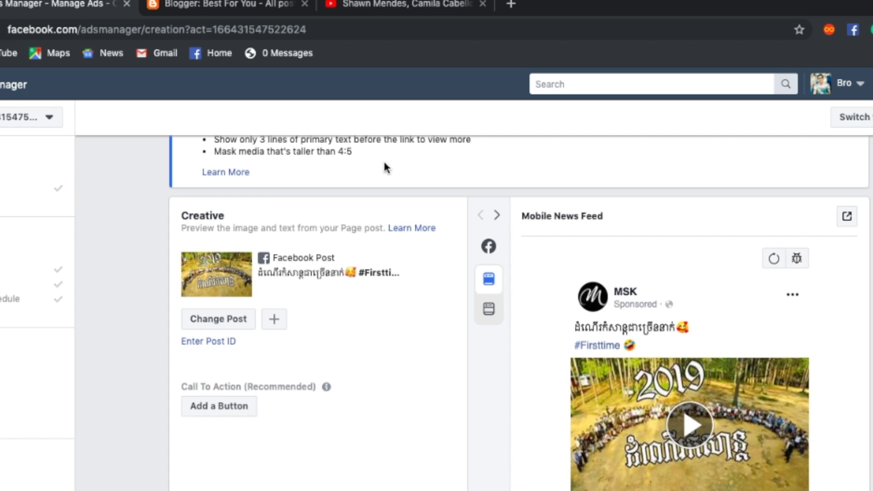
scroll(374, 176, up, 8)
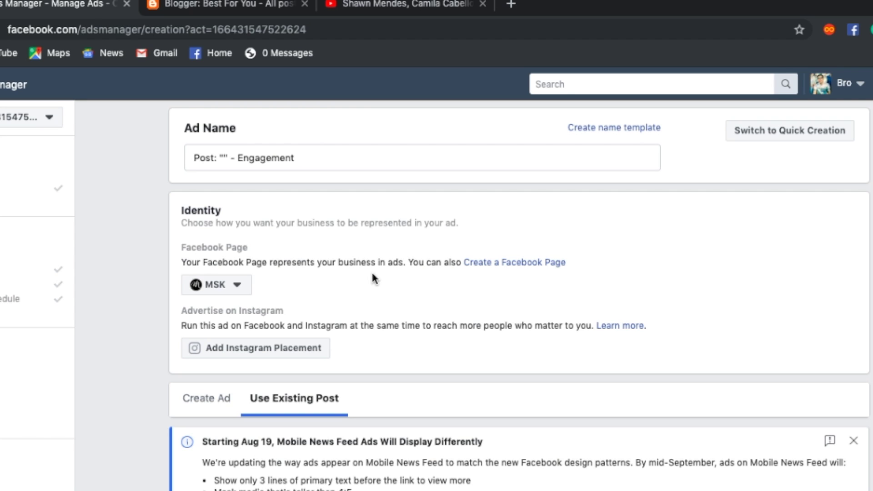
click(227, 4)
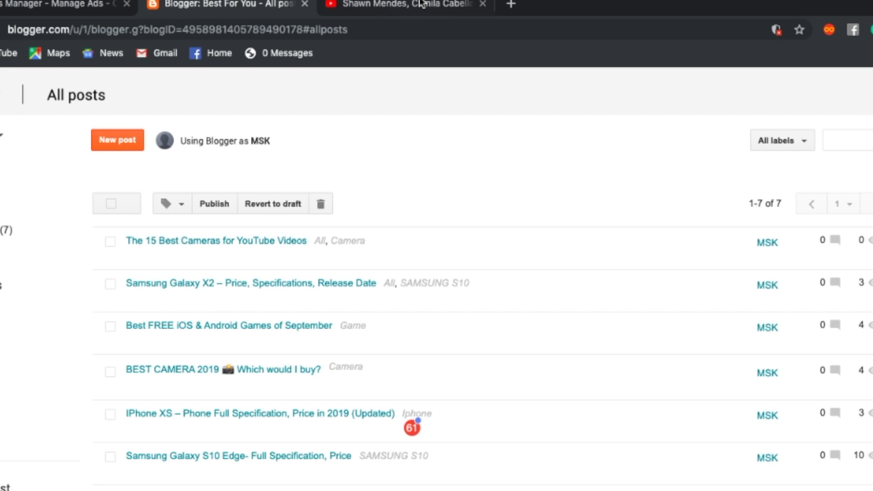